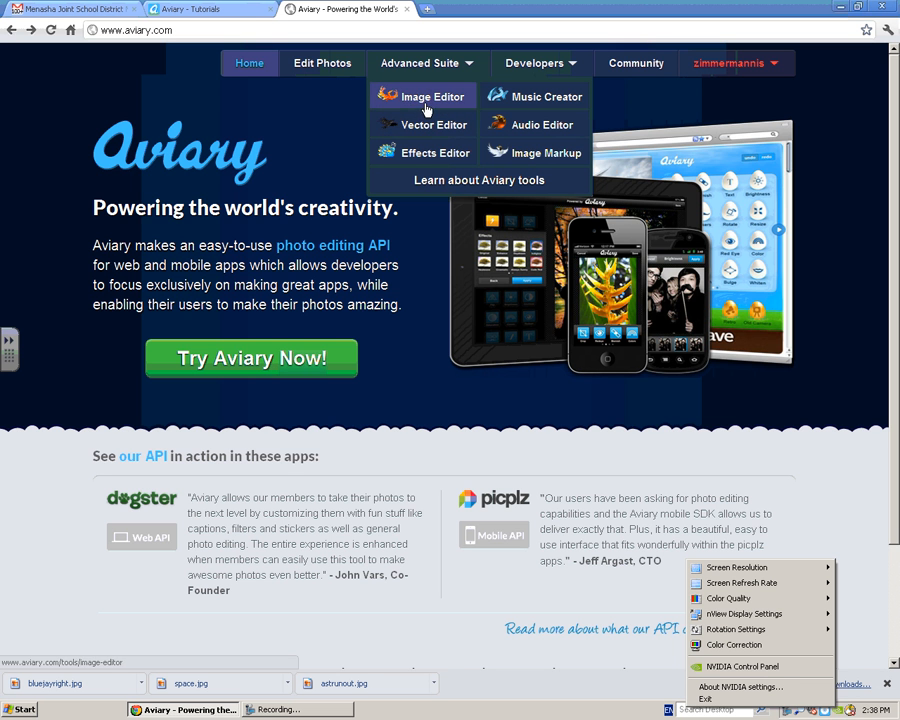
# Launch the Phoenix advanced image editor and choose to load an image file
pyautogui.click(425, 105)
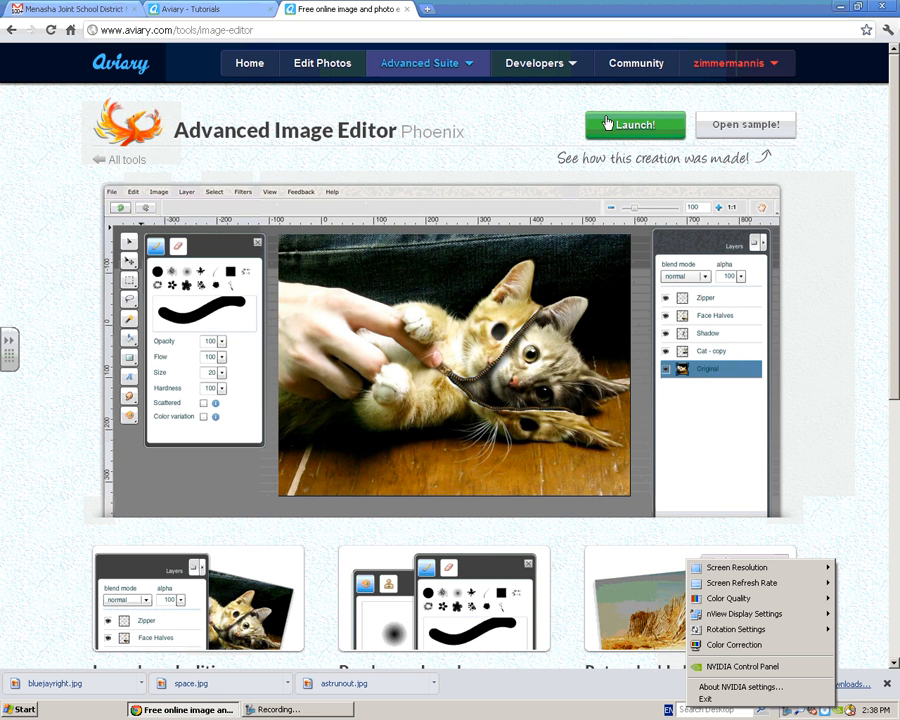
pyautogui.click(625, 124)
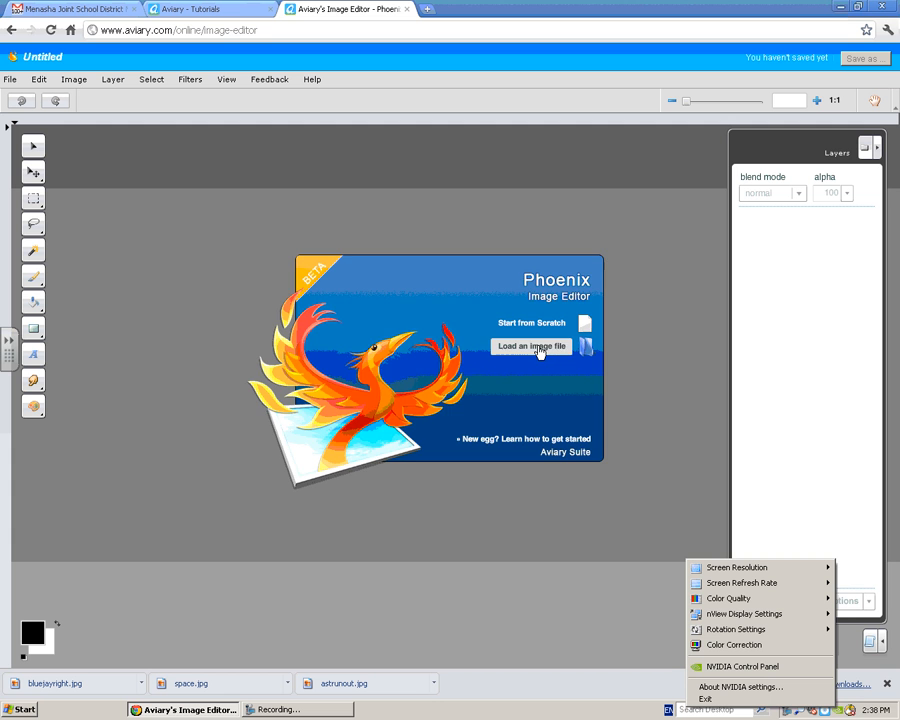
pyautogui.click(539, 348)
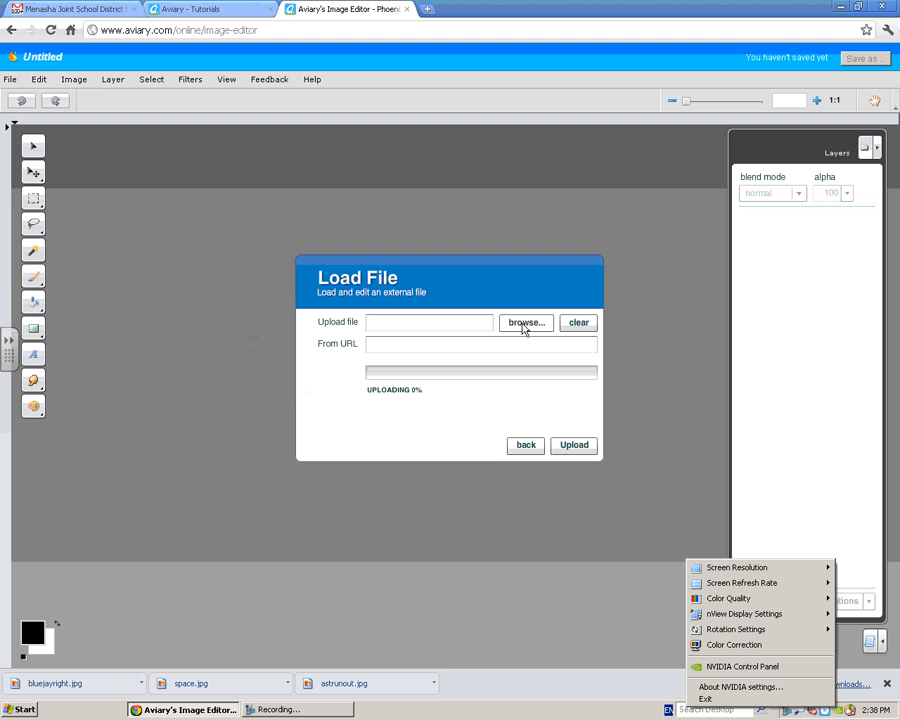
# Upload space.jpg from the Desktop as the background image
pyautogui.click(524, 325)
pyautogui.click(95, 121)
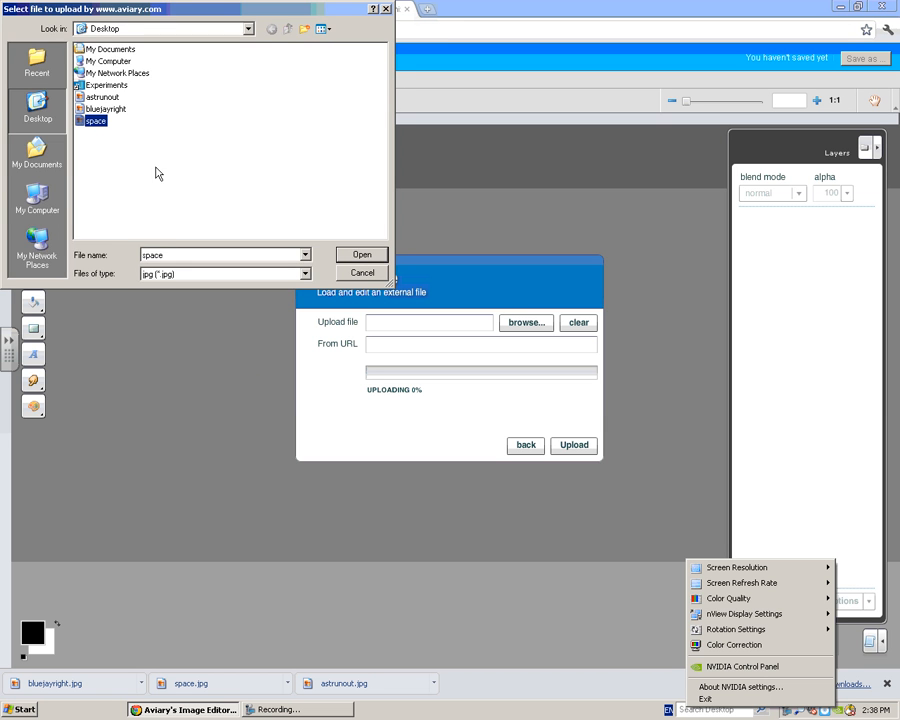
pyautogui.click(362, 254)
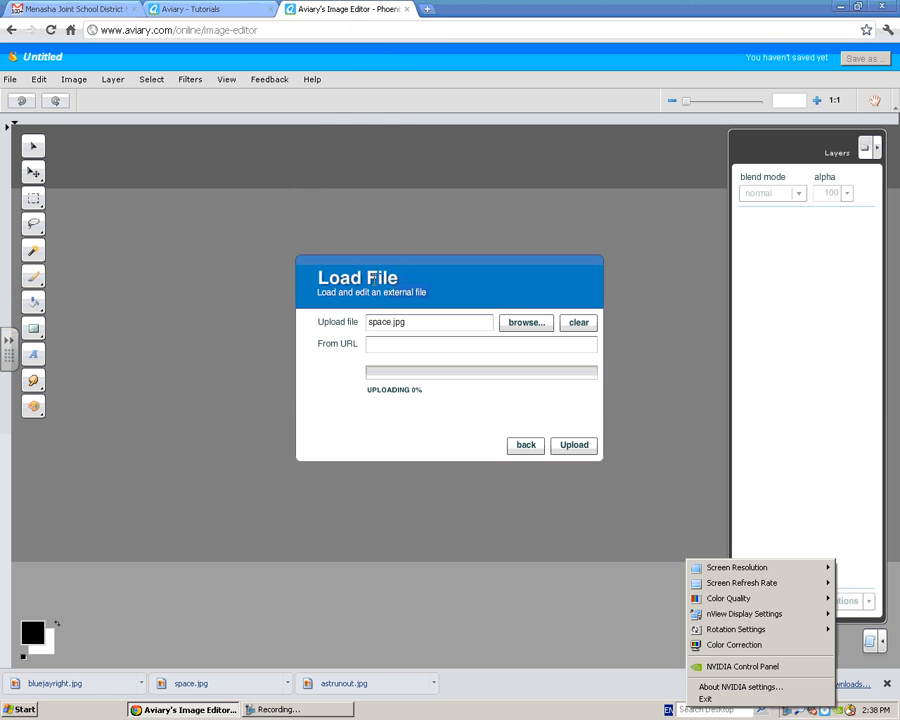
pyautogui.click(576, 446)
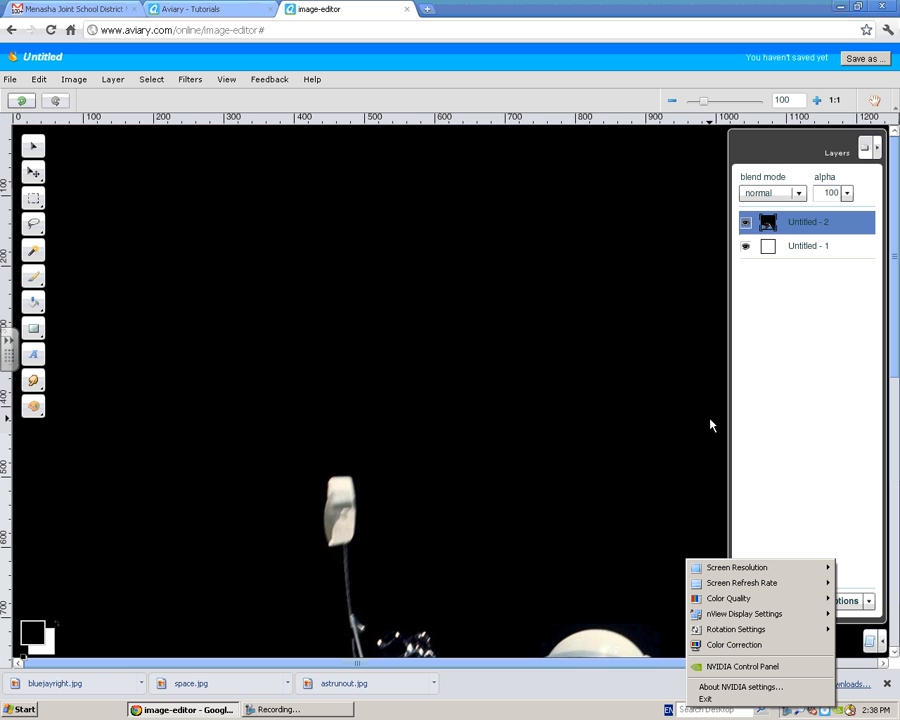
pyautogui.click(673, 101)
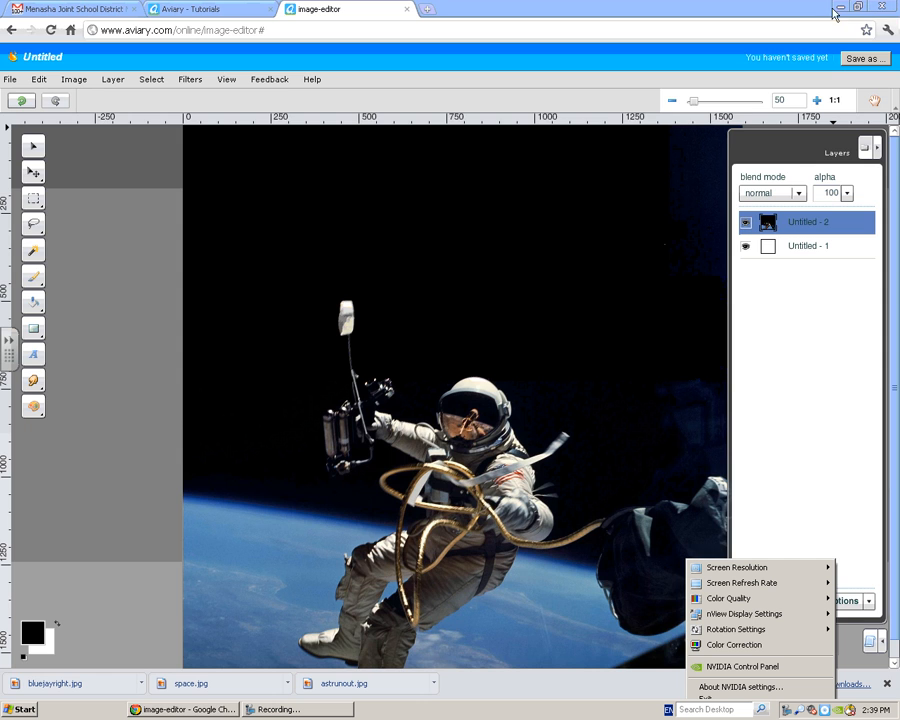
pyautogui.click(199, 707)
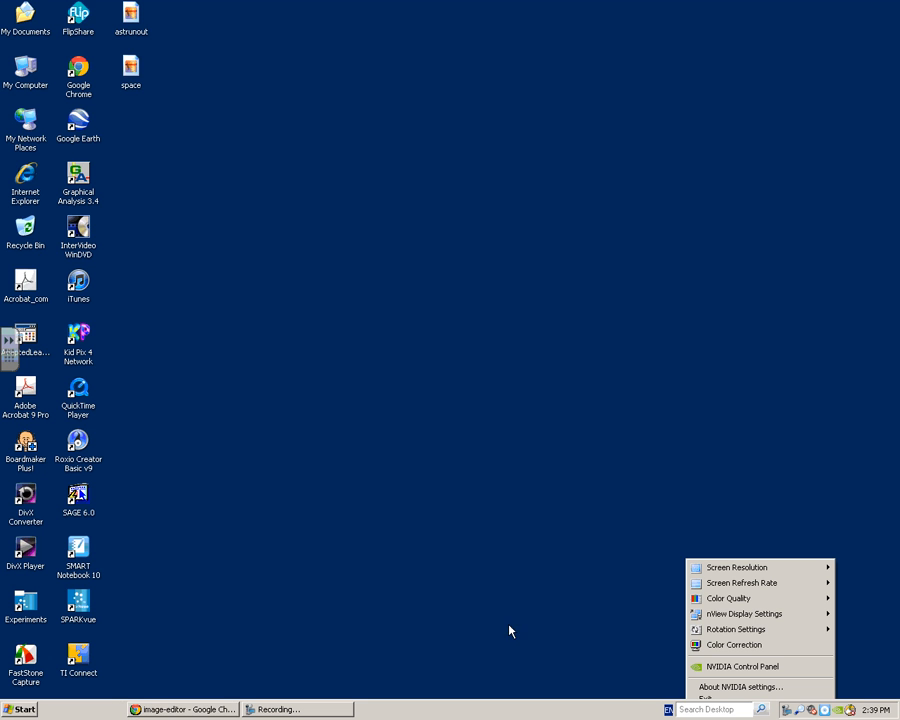
pyautogui.click(165, 708)
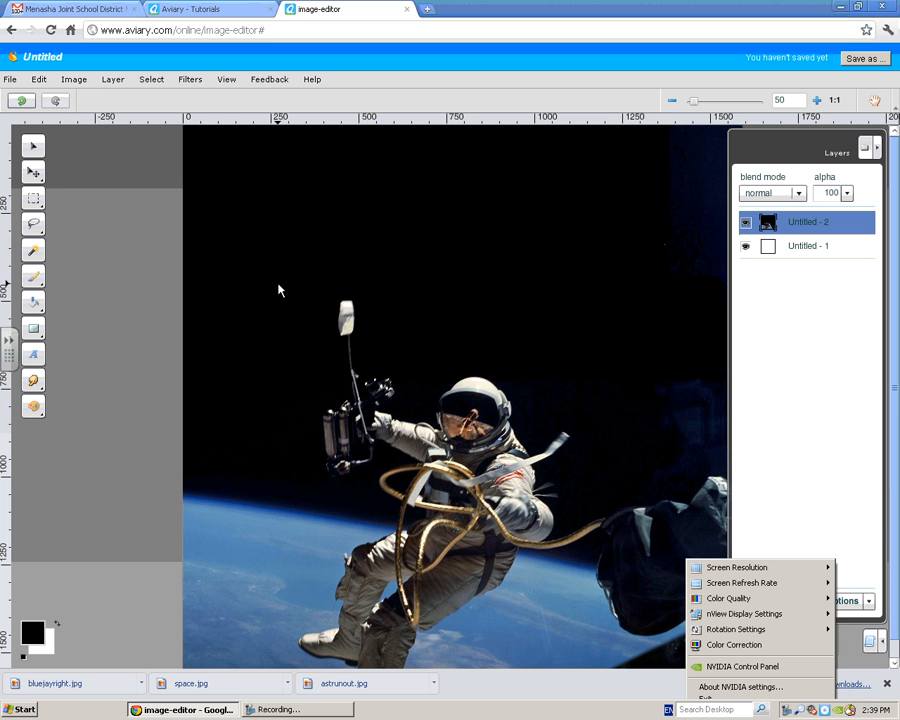
# Import bluejayright.jpg from the Desktop into the astronaut image as a new layer
pyautogui.click(7, 81)
pyautogui.click(30, 126)
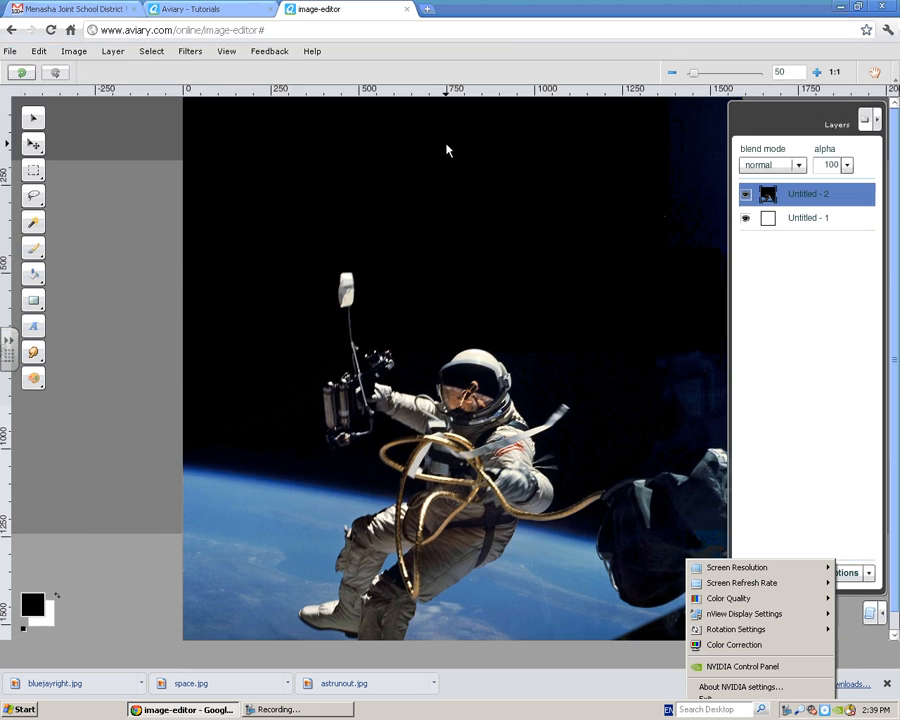
pyautogui.click(518, 145)
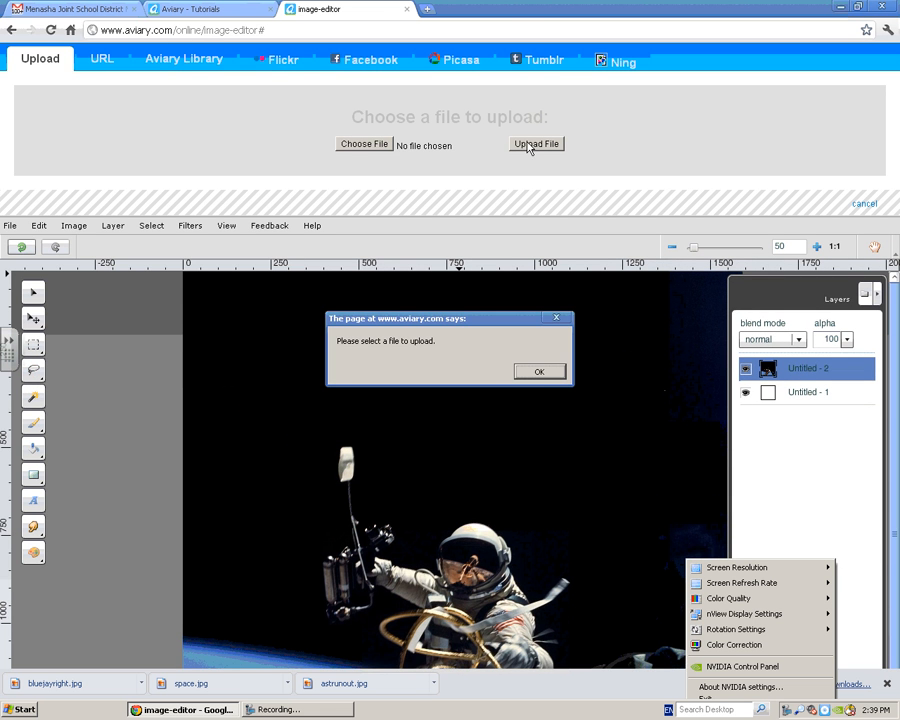
pyautogui.click(537, 374)
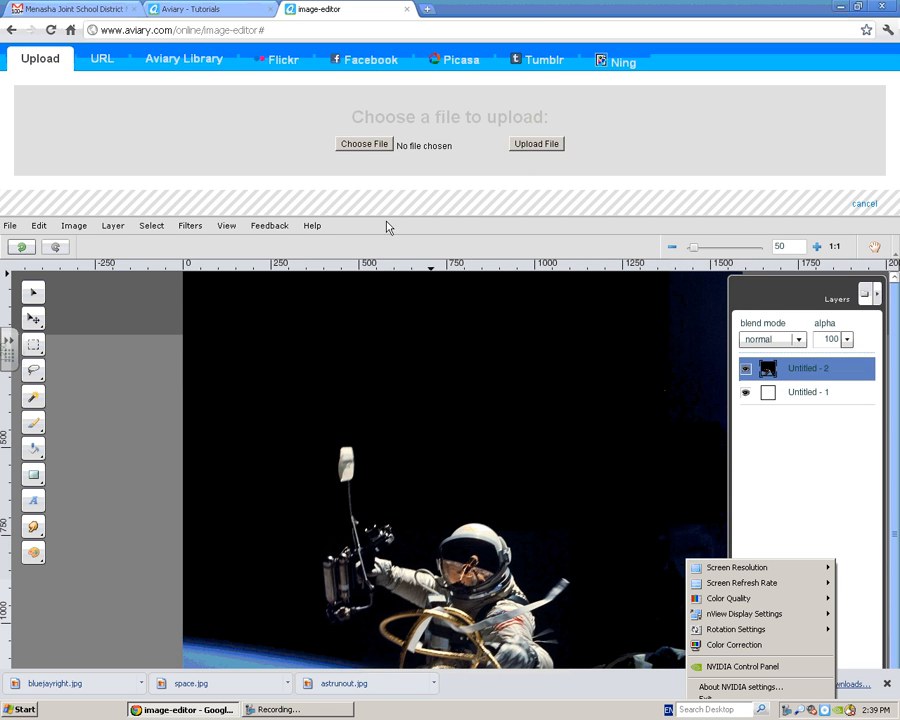
pyautogui.click(363, 145)
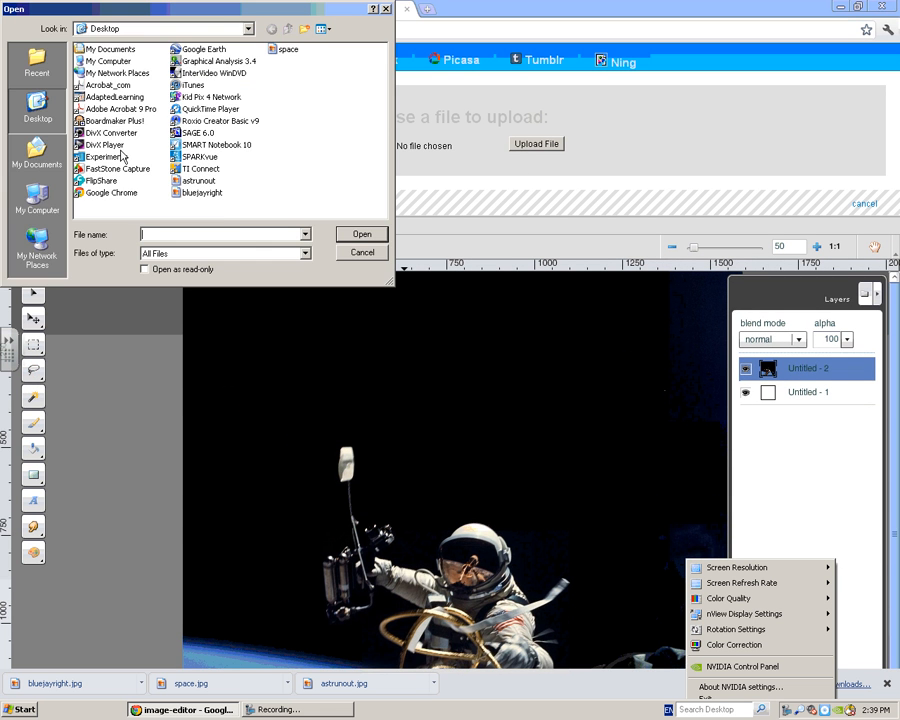
pyautogui.click(286, 49)
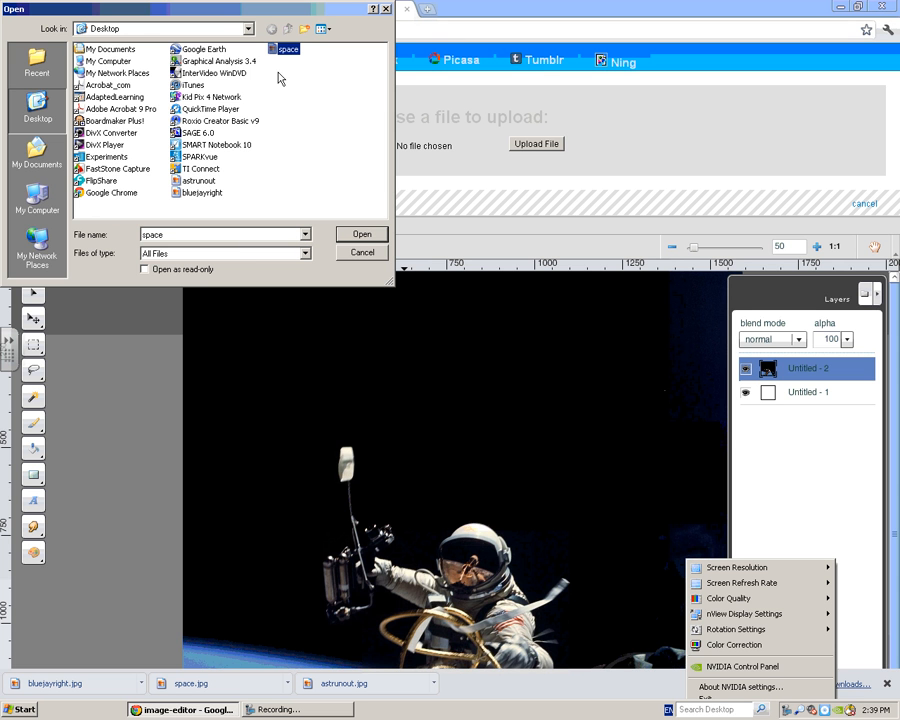
pyautogui.click(207, 196)
pyautogui.click(362, 234)
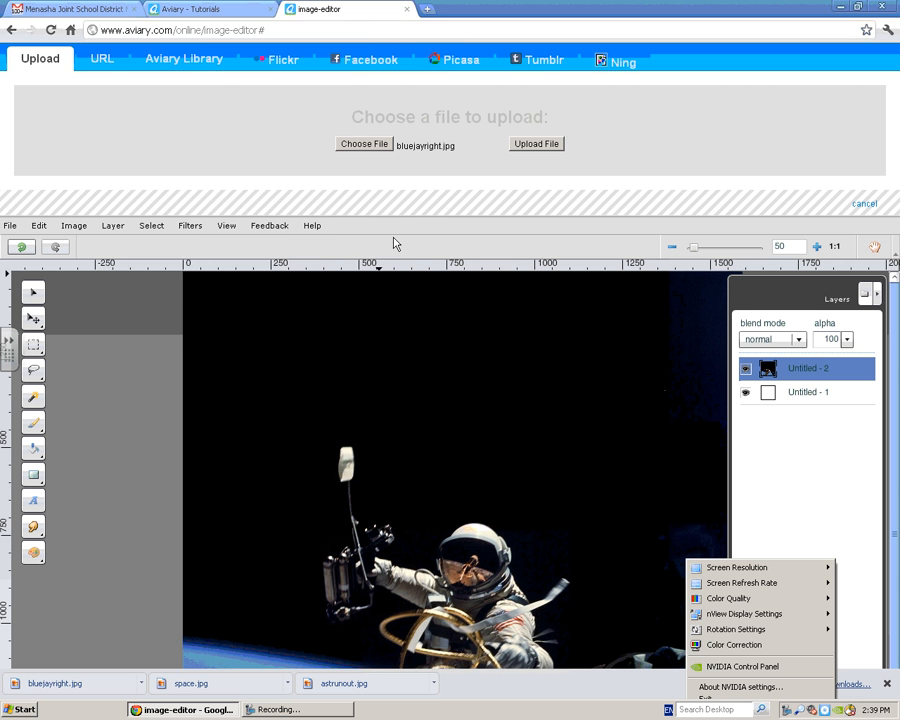
pyautogui.click(545, 146)
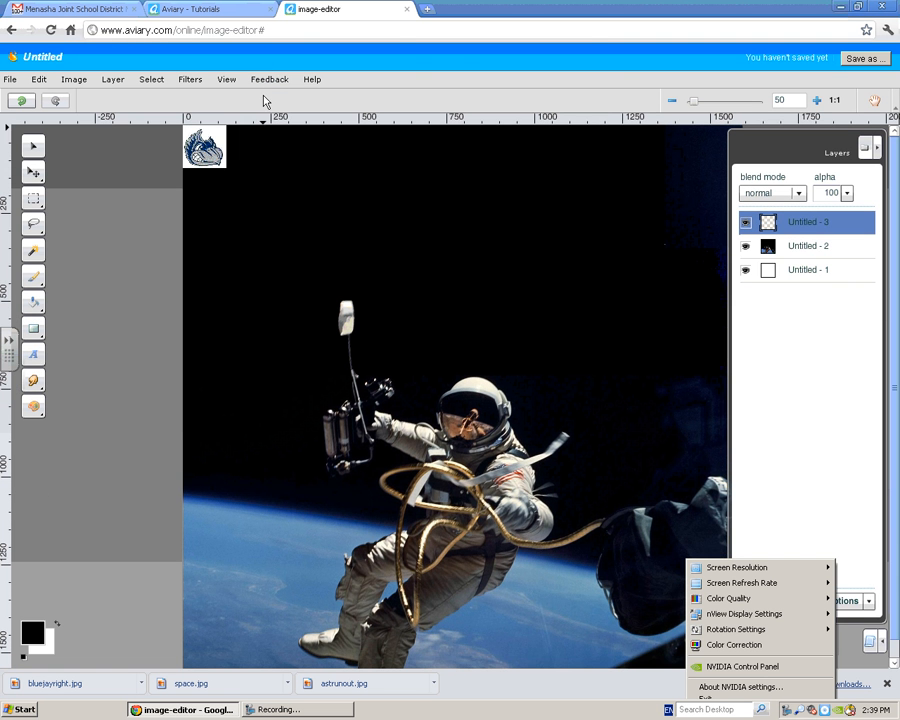
pyautogui.click(178, 14)
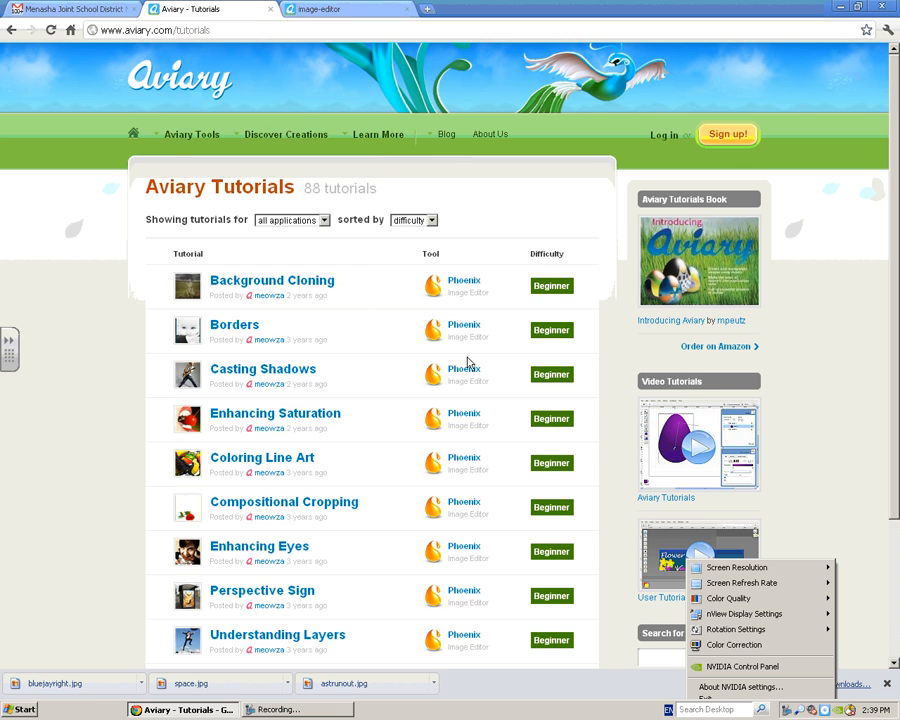
pyautogui.click(315, 9)
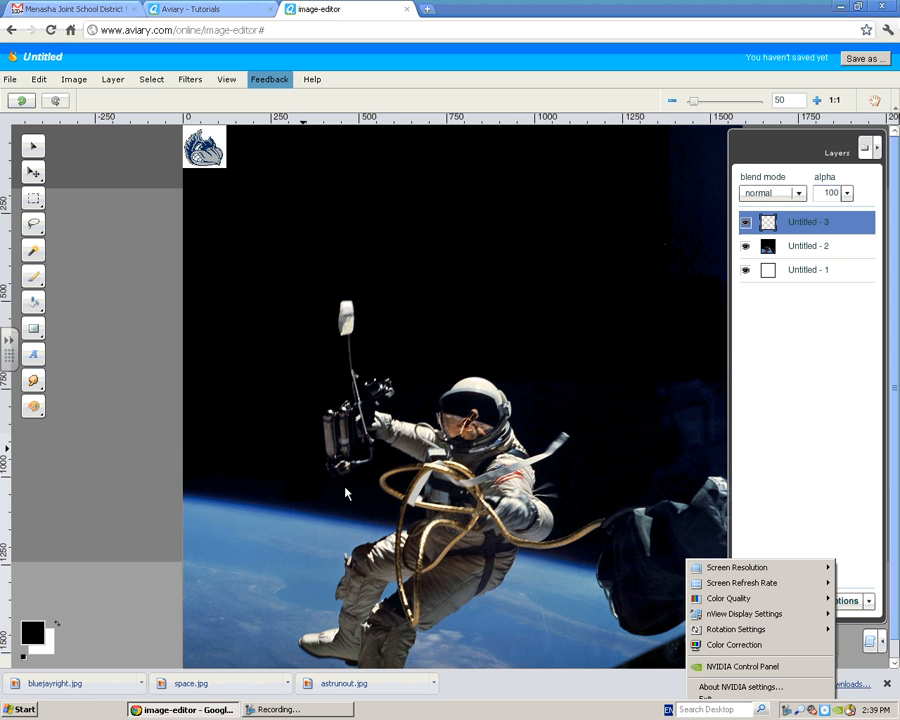
# Move the blue jay logo from the image corner into the black sky above the astronaut's camera and apply the change
pyautogui.click(30, 174)
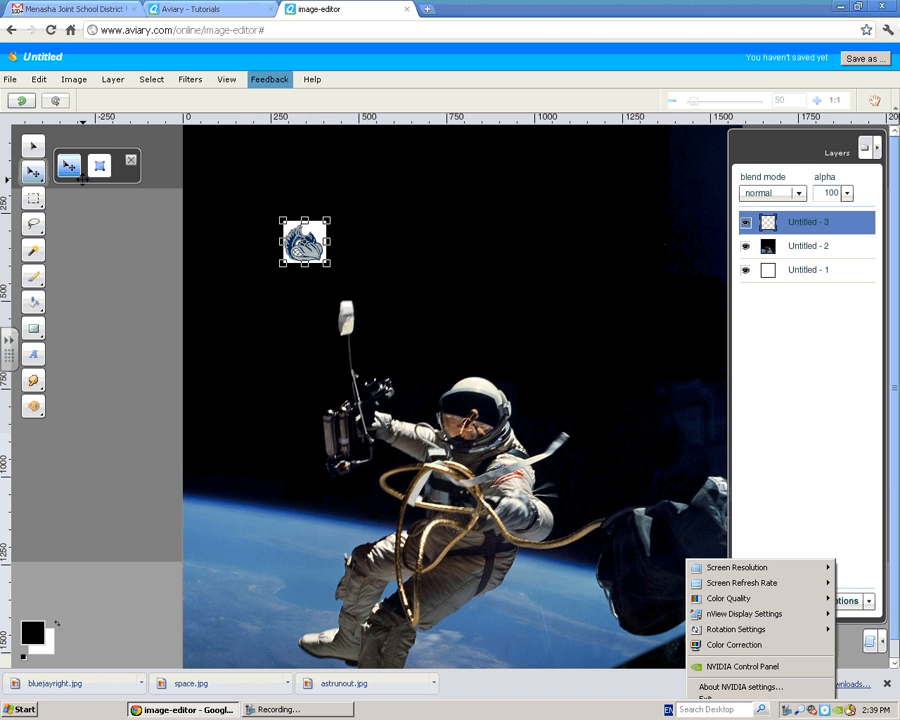
pyautogui.click(32, 250)
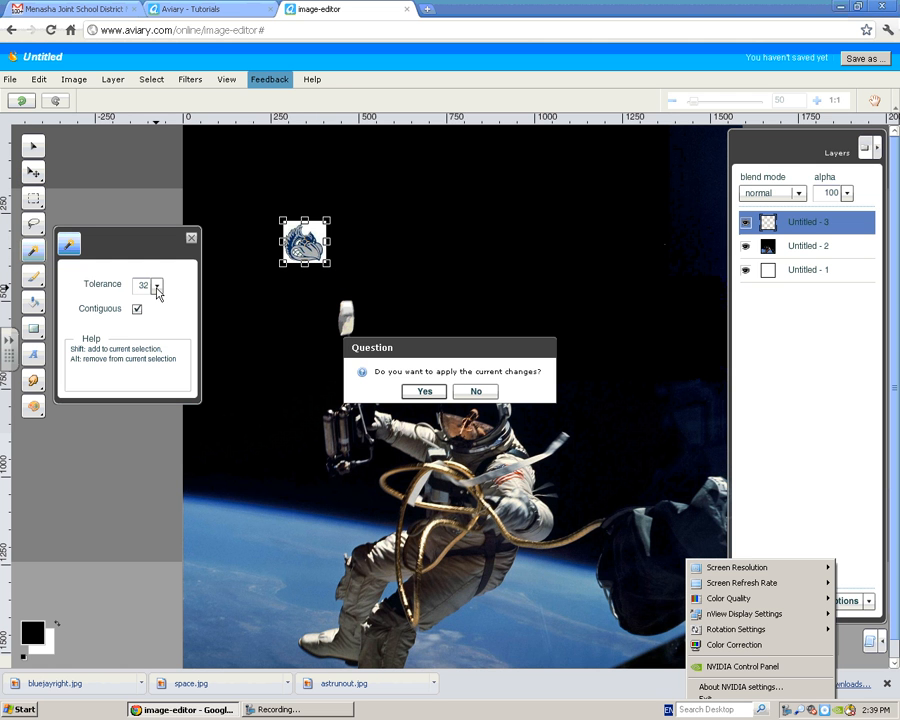
pyautogui.click(424, 391)
# Select the white background around the blue jay logo with the Magic Wand at tolerance 60 and delete it
pyautogui.click(157, 290)
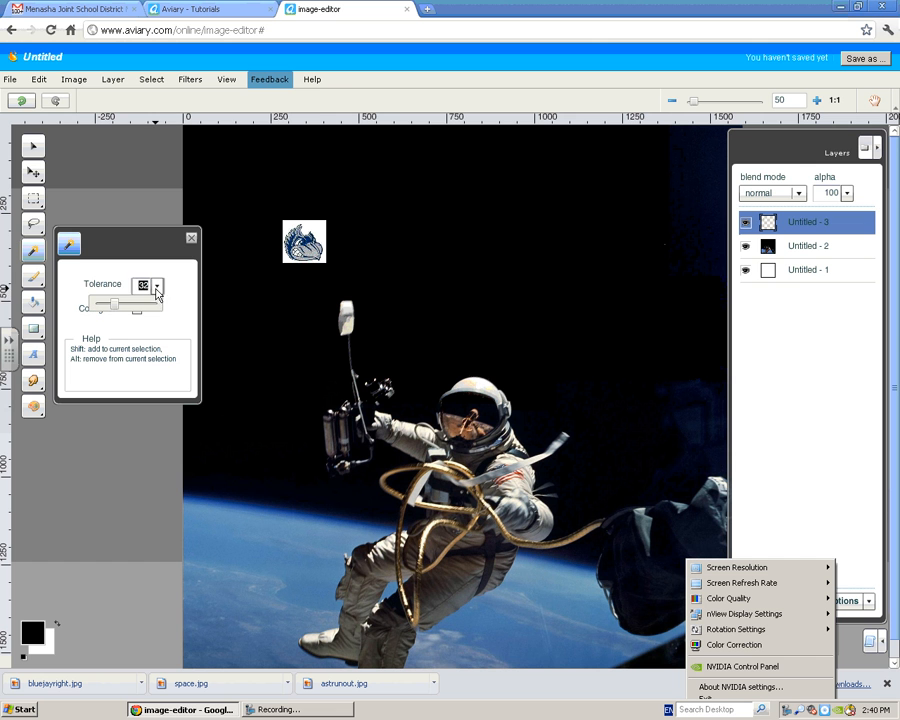
pyautogui.moveTo(116, 305); pyautogui.dragTo(147, 304)
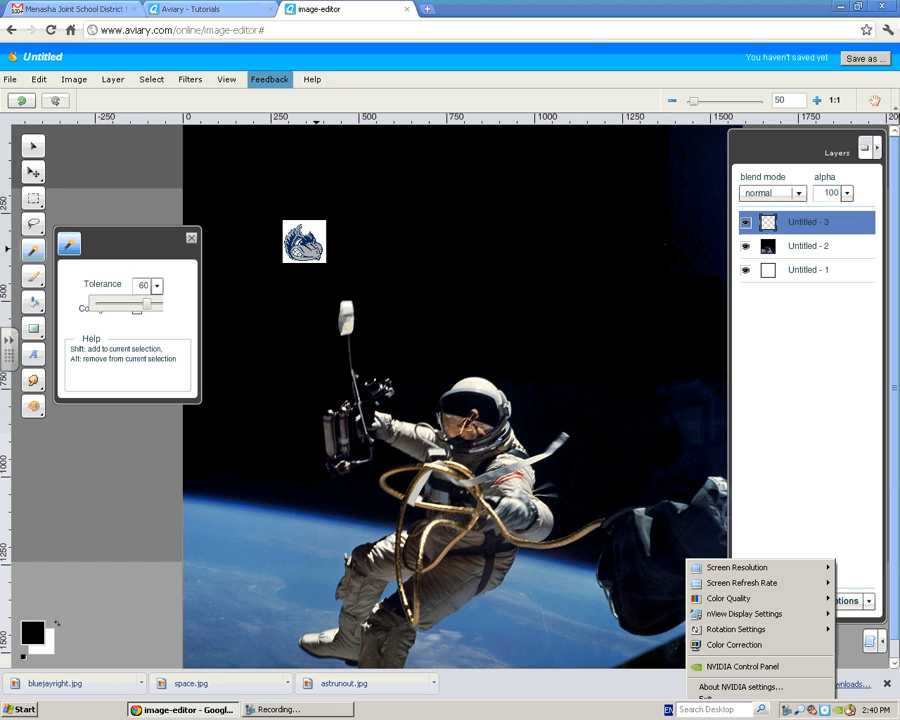
pyautogui.click(319, 231)
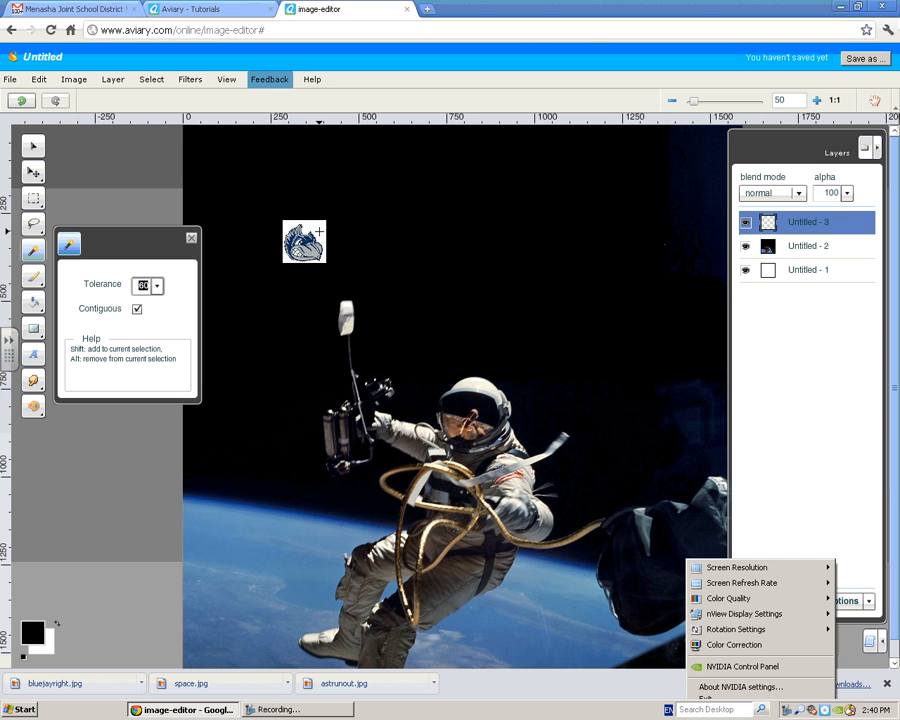
pyautogui.press('Delete')
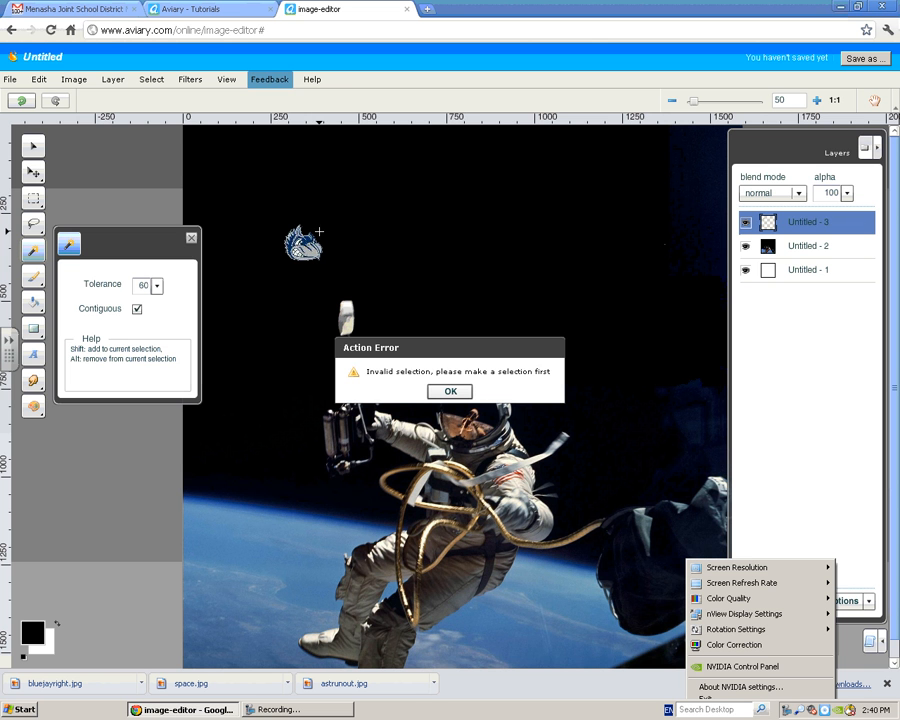
pyautogui.click(460, 392)
pyautogui.click(33, 172)
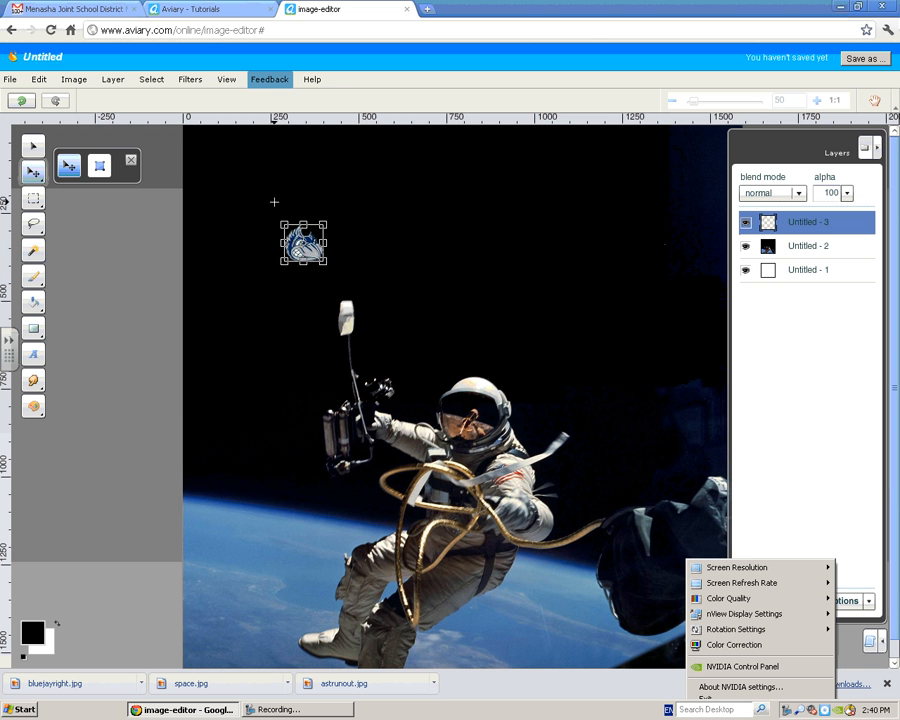
pyautogui.moveTo(317, 268); pyautogui.dragTo(538, 362)
pyautogui.moveTo(488, 428)
pyautogui.mouseDown()
pyautogui.moveTo(472, 433)
pyautogui.moveTo(481, 445)
pyautogui.mouseUp()
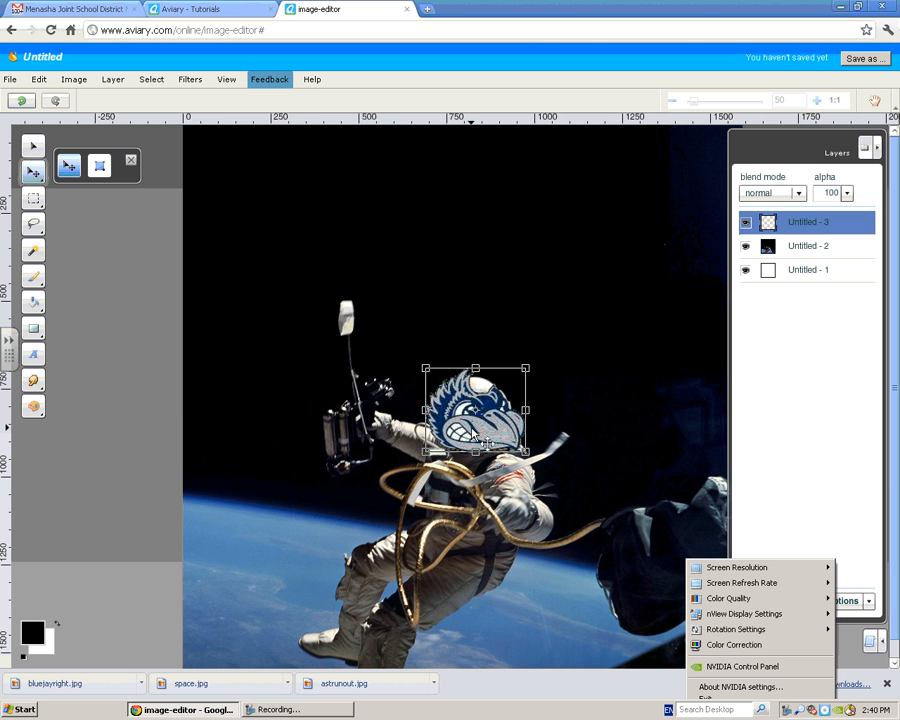
pyautogui.doubleClick(478, 422)
pyautogui.click(461, 393)
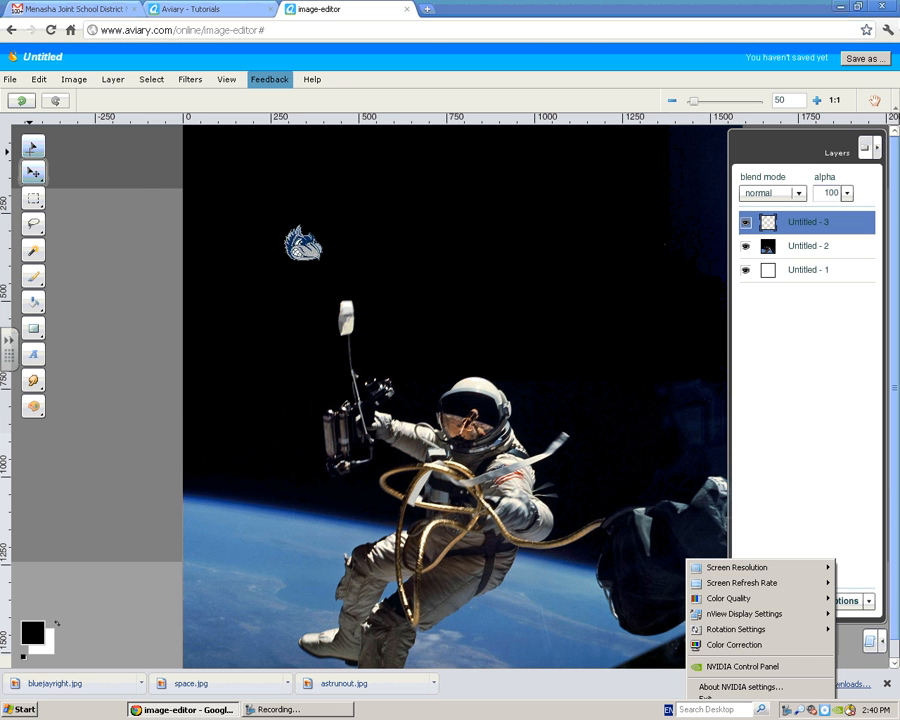
# Enlarge the blue jay logo, place it over the astronaut's helmet, tilt it clockwise and apply the transformation
pyautogui.click(33, 172)
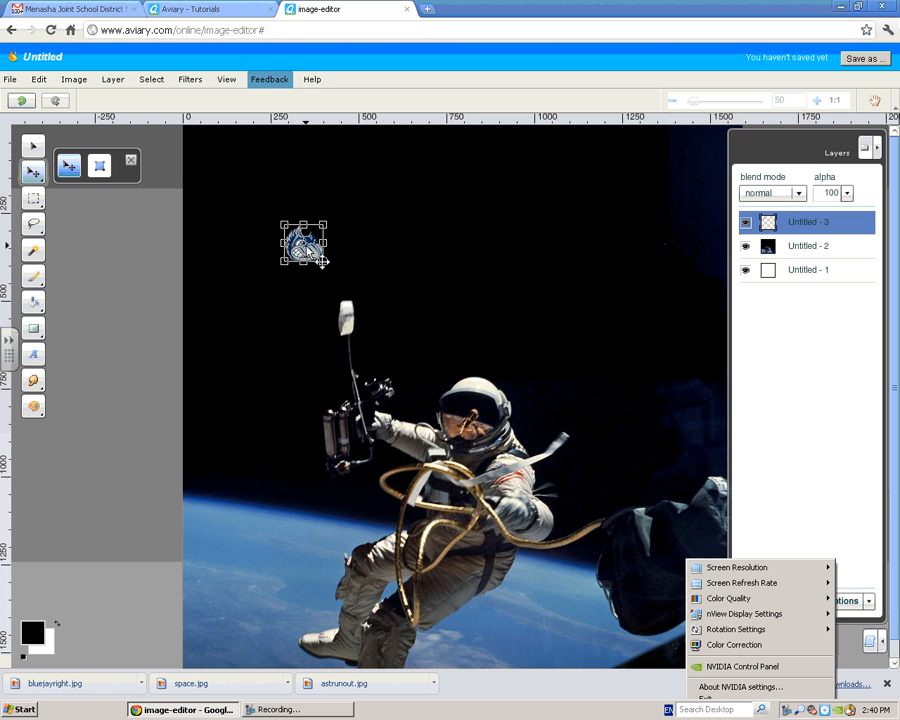
pyautogui.moveTo(308, 260); pyautogui.dragTo(659, 359)
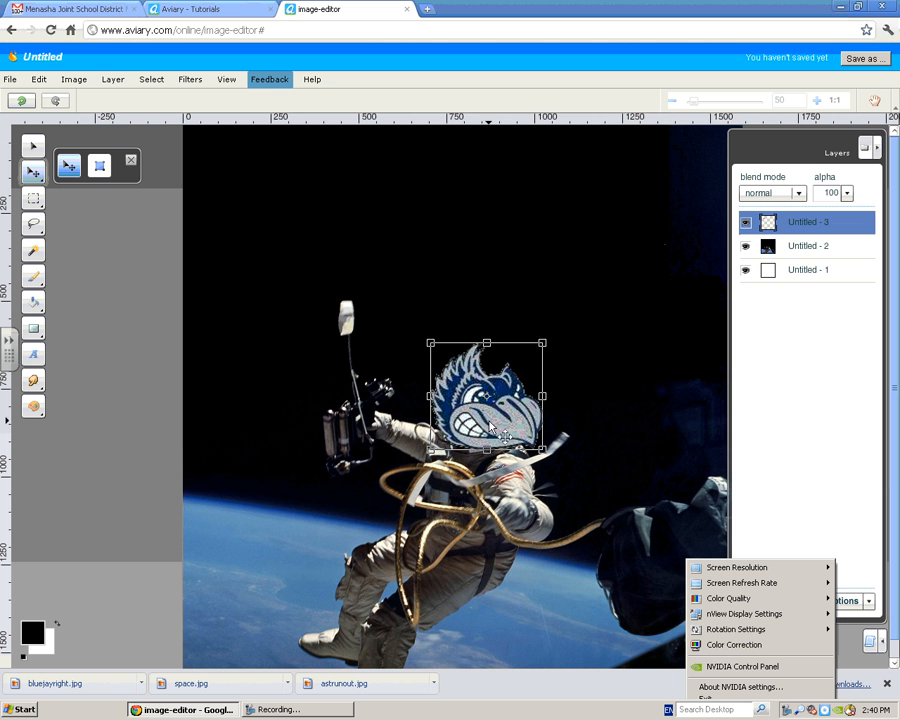
pyautogui.moveTo(546, 341); pyautogui.dragTo(536, 390)
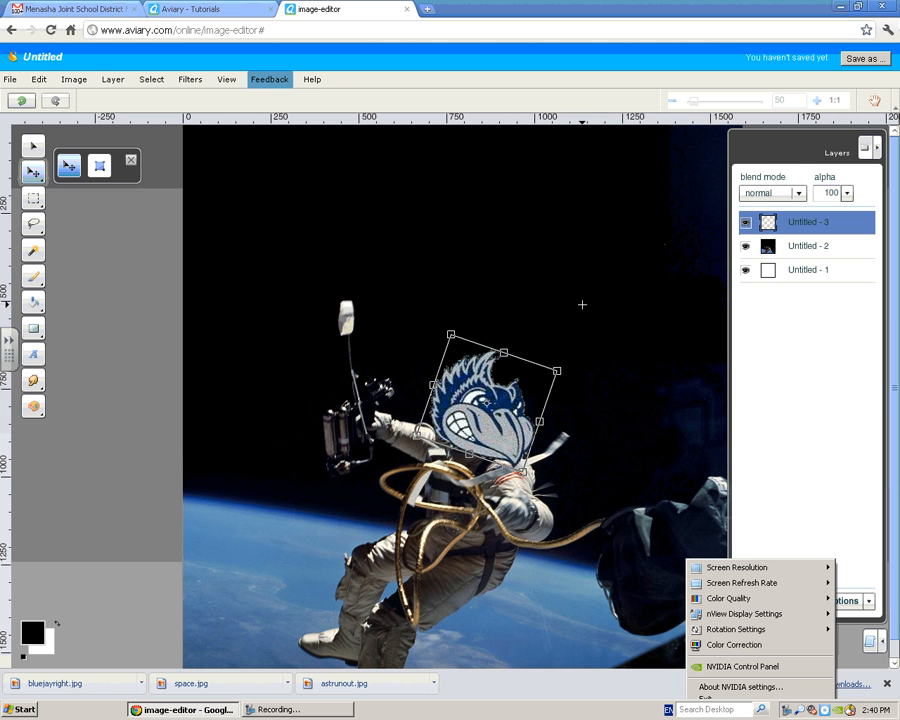
pyautogui.click(32, 146)
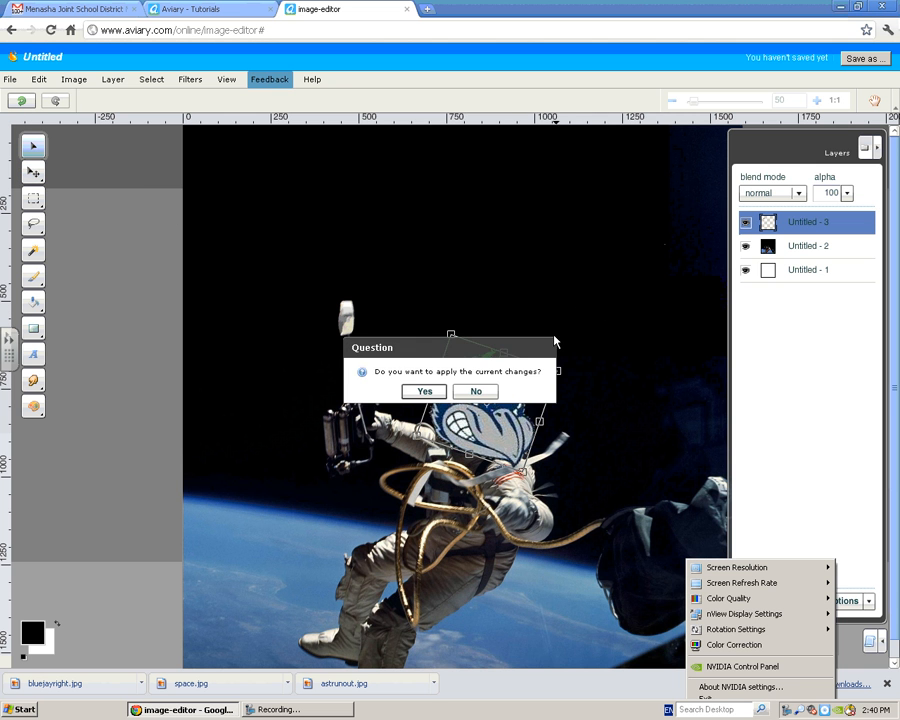
pyautogui.click(421, 389)
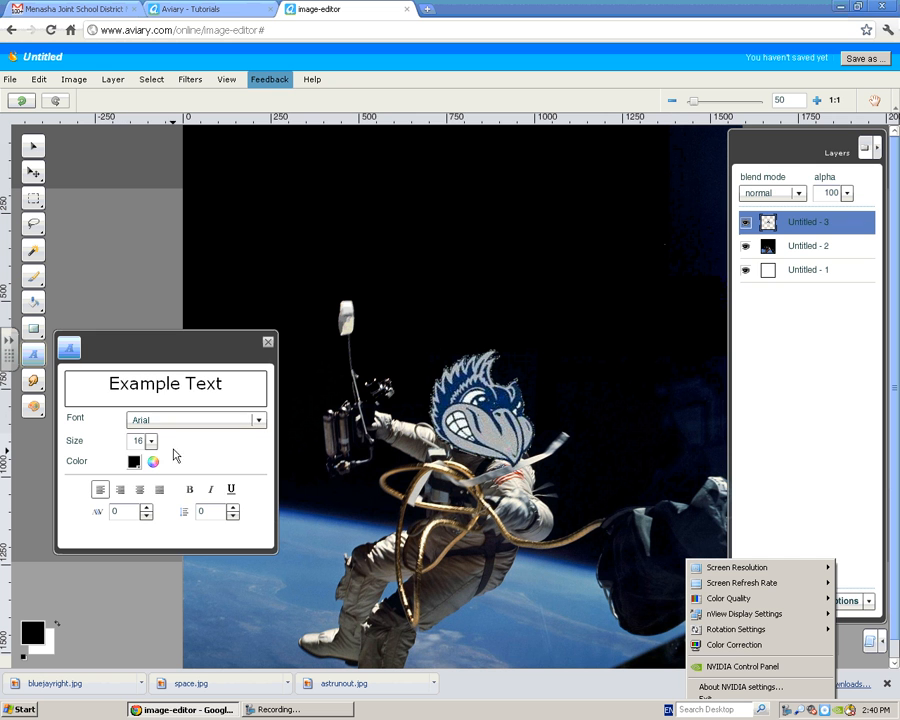
# Set the text font to Agency FB, the colour to white FFFFFF and the alignment to centred
pyautogui.click(182, 420)
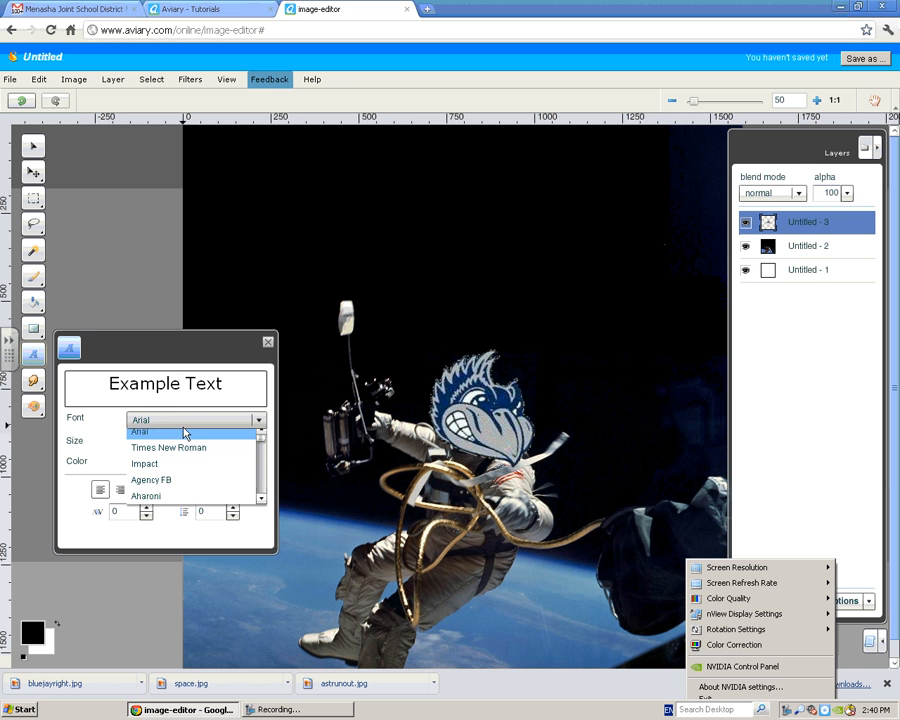
pyautogui.click(177, 487)
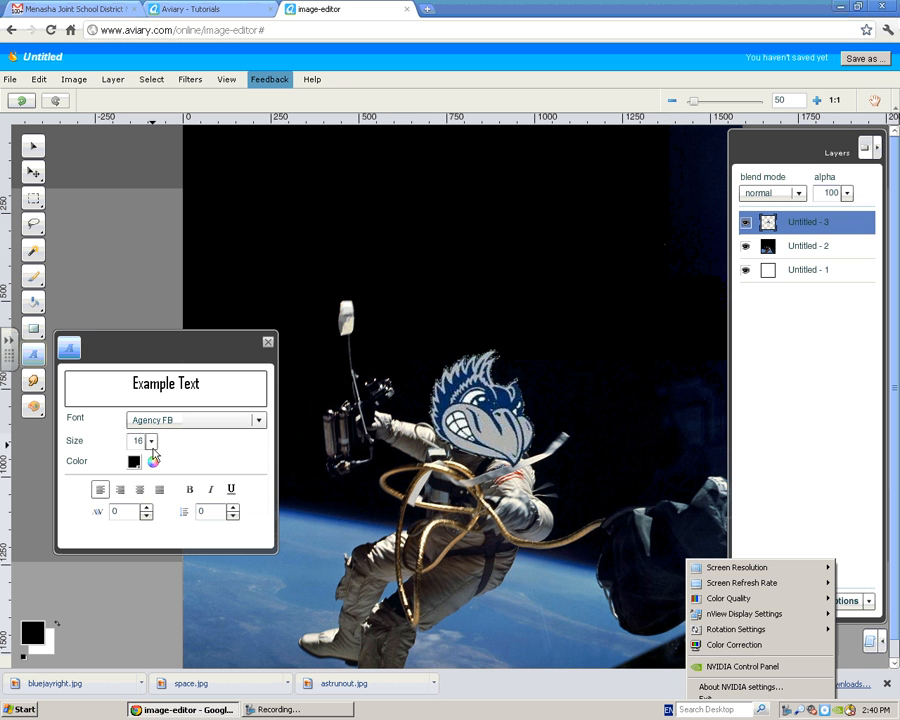
pyautogui.click(134, 461)
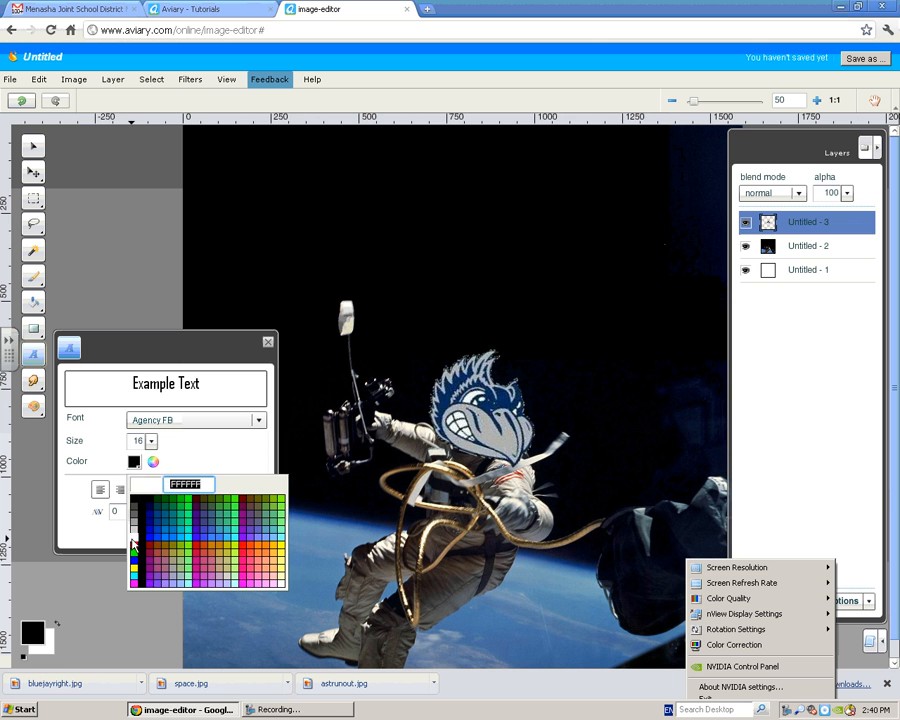
pyautogui.click(133, 542)
pyautogui.click(140, 489)
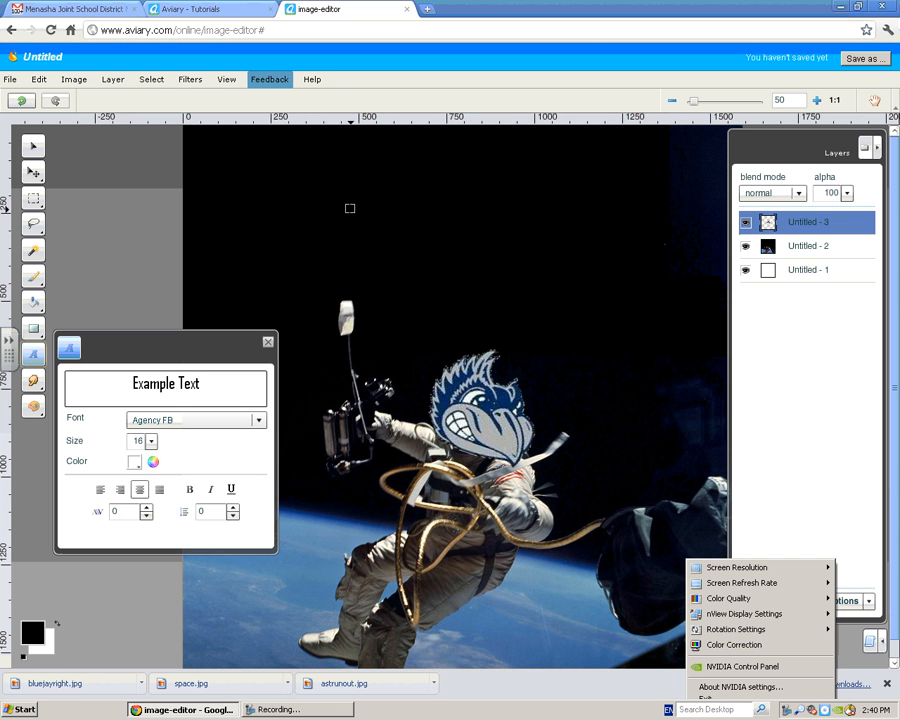
# Add the text "Bluejays in Space" in the black sky, convert it to a bitmap and enlarge it across the image
pyautogui.click(317, 202)
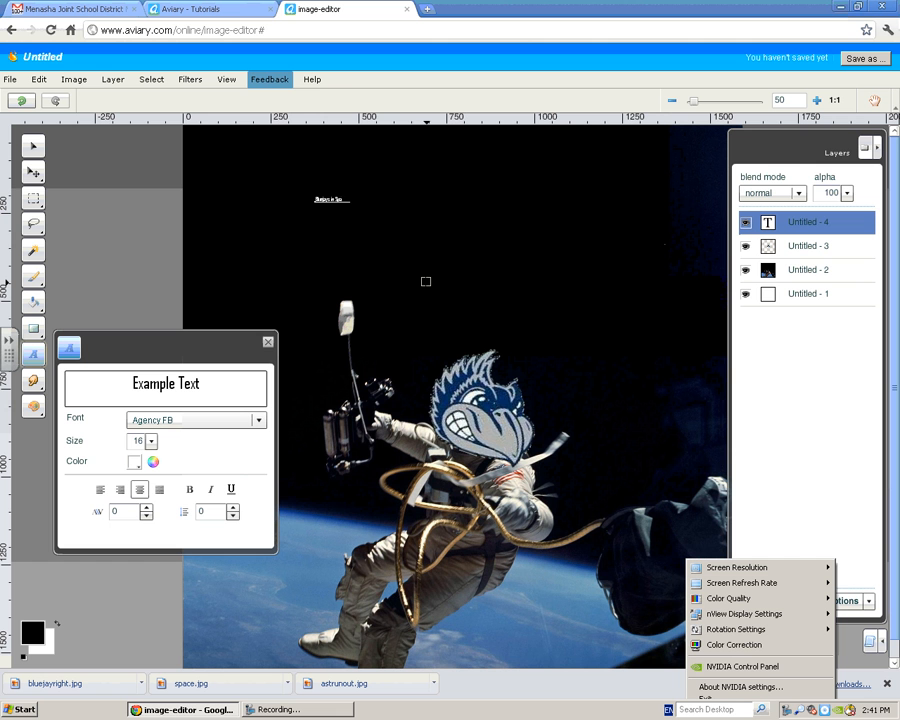
pyautogui.click(30, 173)
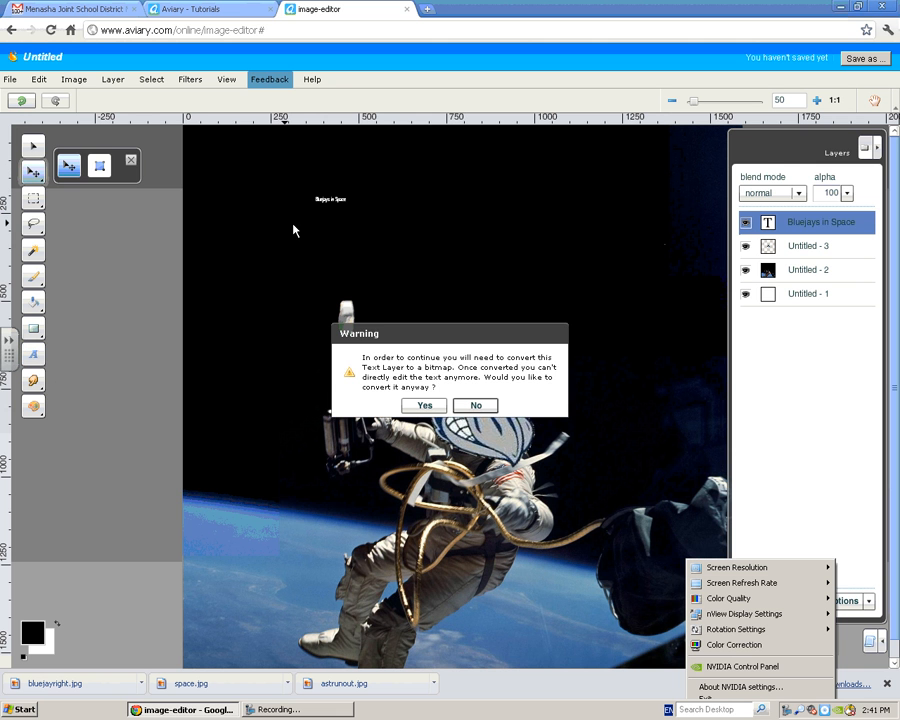
pyautogui.click(425, 405)
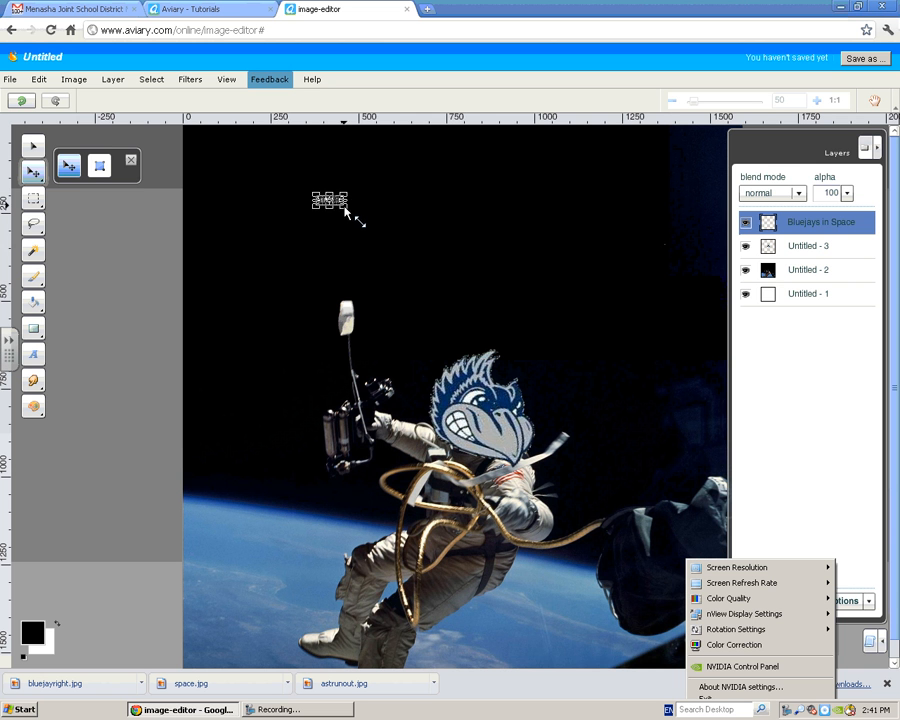
pyautogui.moveTo(345, 208); pyautogui.dragTo(662, 368)
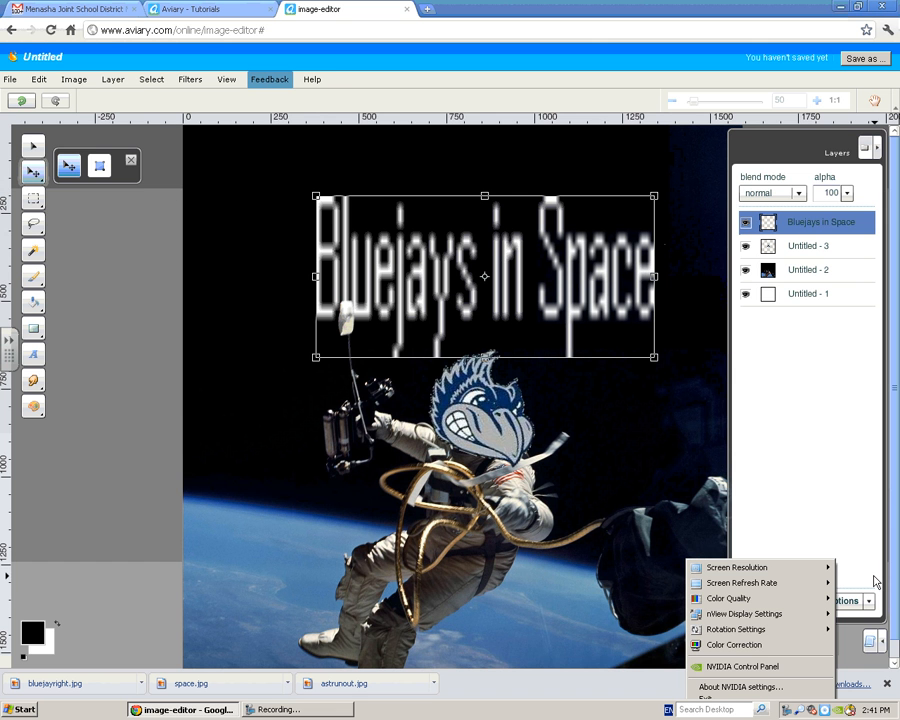
# Delete the enlarged "Bluejays in Space" layer and answer the question about applying the current changes
pyautogui.click(857, 8)
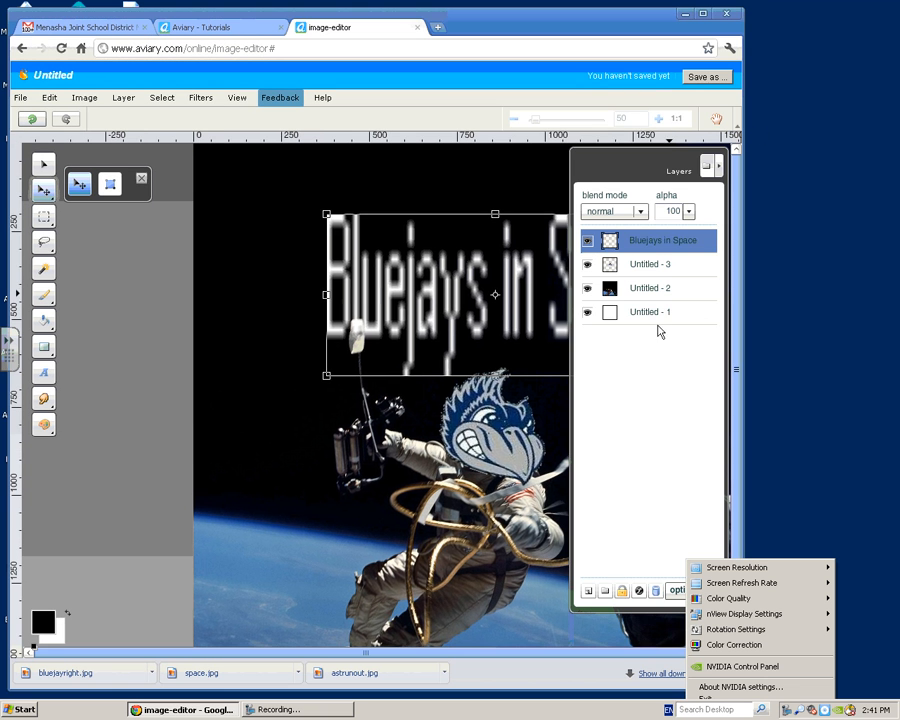
pyautogui.click(655, 591)
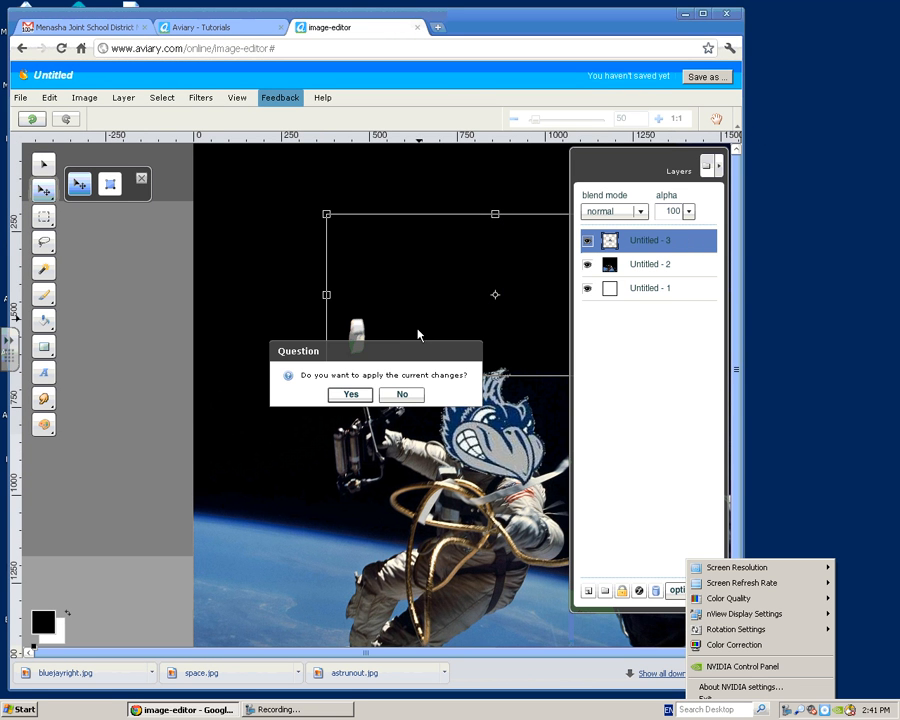
pyautogui.click(371, 399)
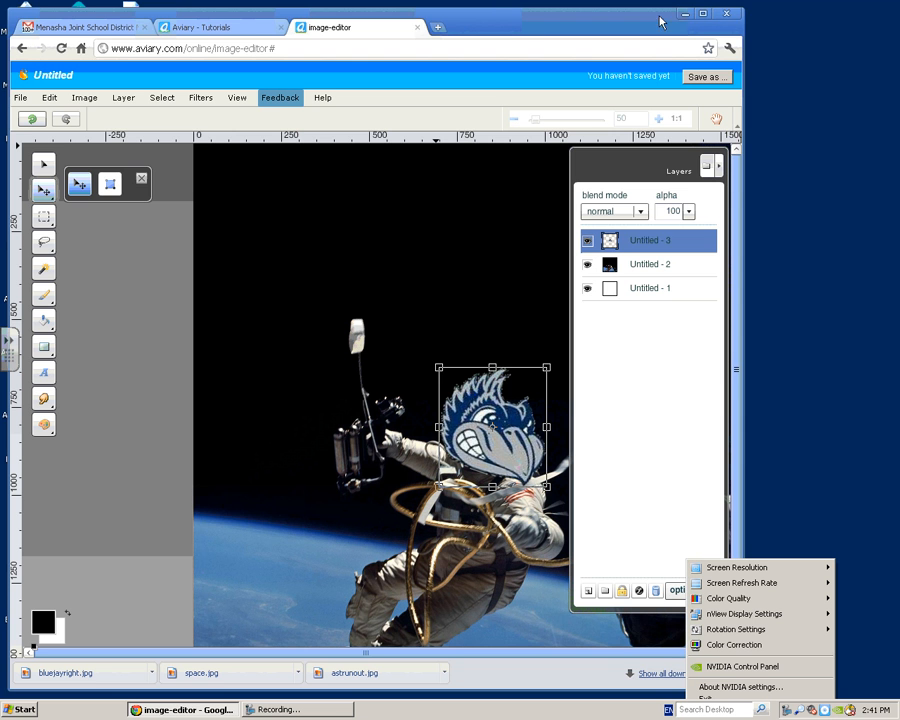
pyautogui.click(704, 14)
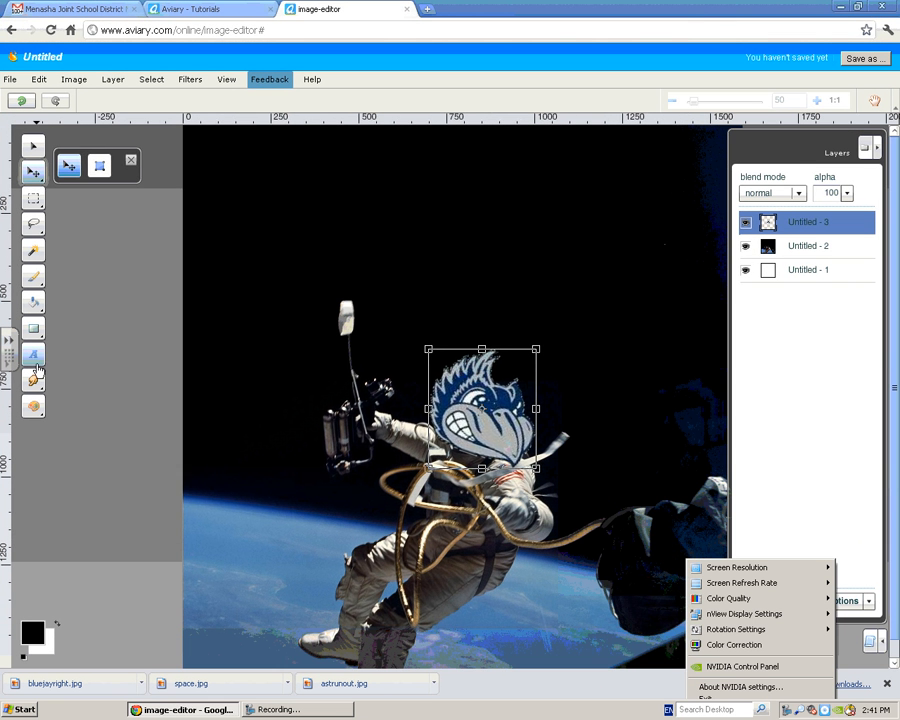
# Start a new text layer in the black sky above the camera and set its size to 149
pyautogui.click(33, 355)
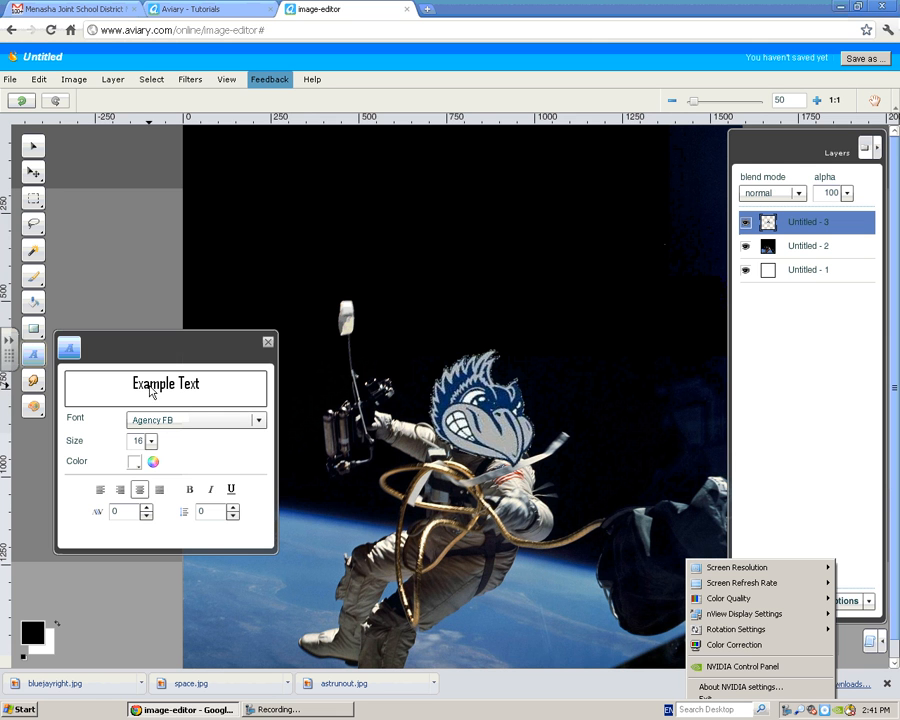
pyautogui.click(151, 441)
pyautogui.moveTo(169, 450)
pyautogui.mouseDown()
pyautogui.moveTo(214, 444)
pyautogui.moveTo(178, 450)
pyautogui.mouseUp()
pyautogui.click(252, 178)
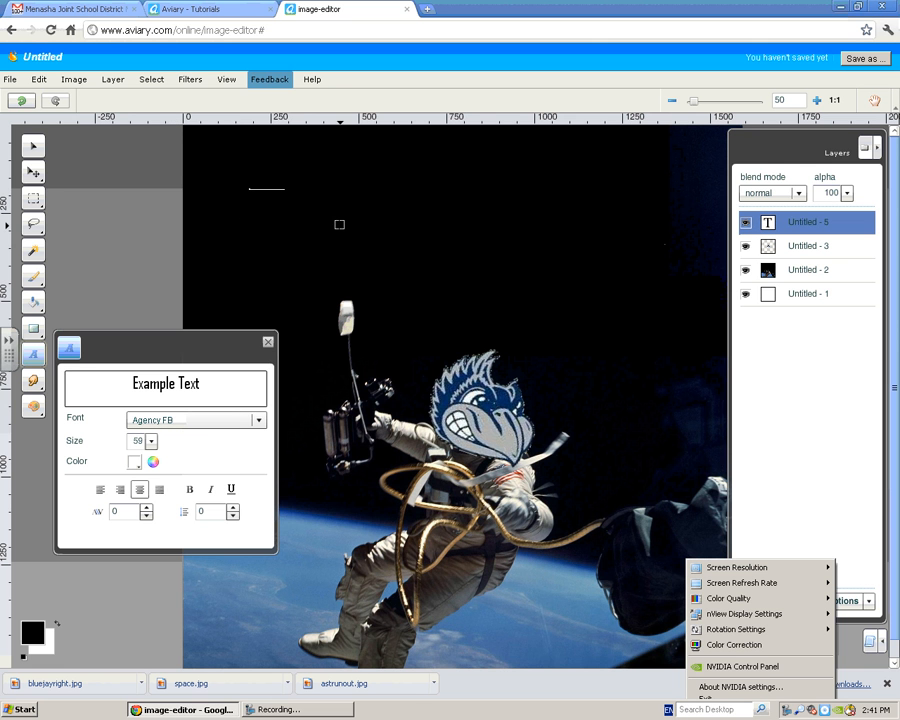
pyautogui.click(152, 442)
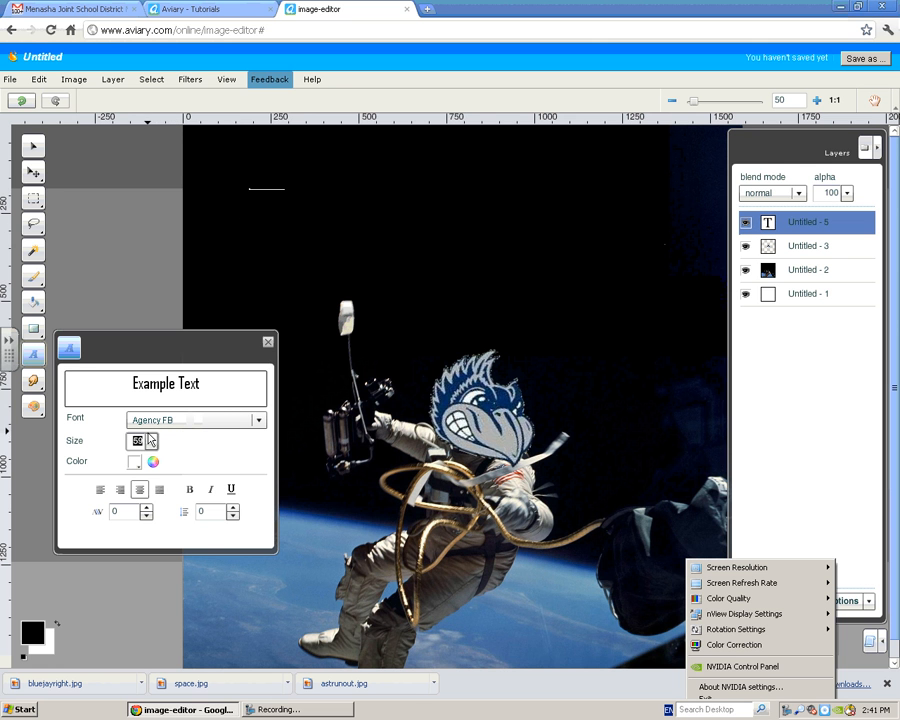
pyautogui.click(150, 441)
pyautogui.moveTo(176, 447); pyautogui.dragTo(195, 442)
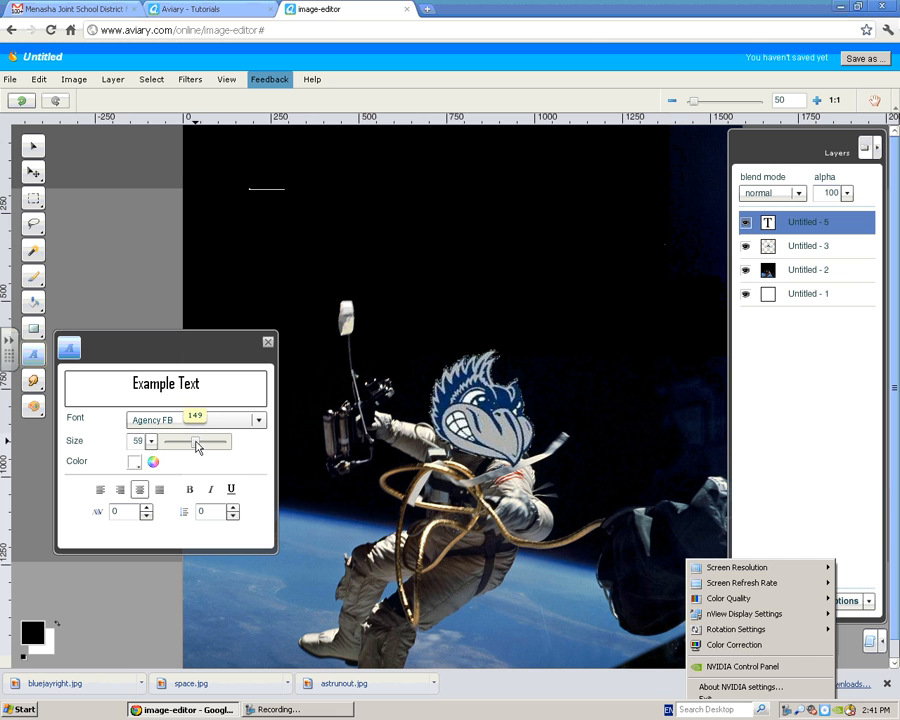
# Enter "Bluejays in Space" as the new layer's text
pyautogui.write('Blue Ja')
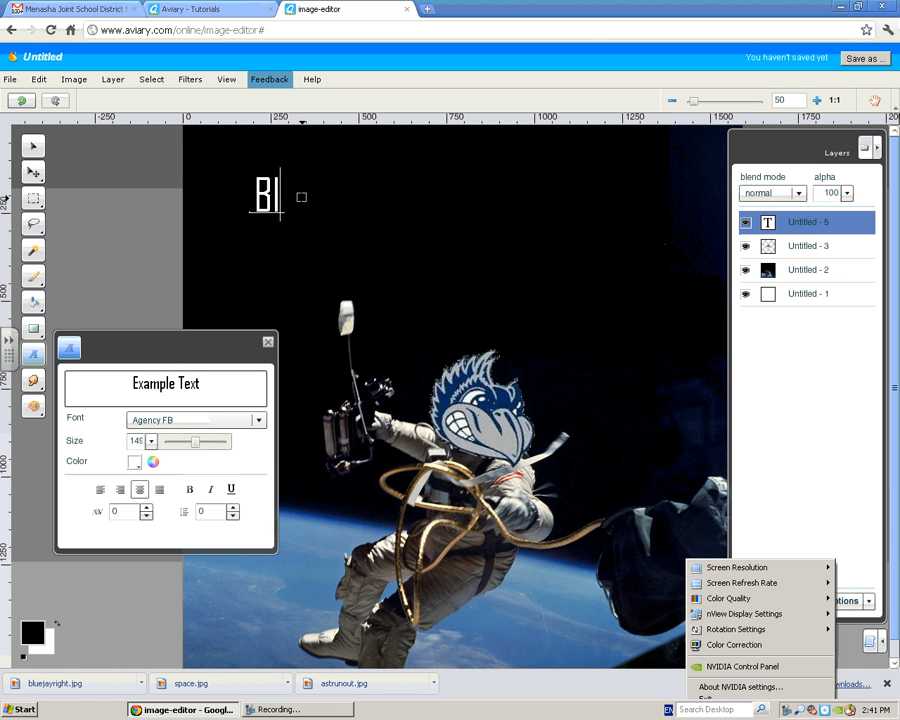
pyautogui.press('BackSpace')
pyautogui.press('BackSpace')
pyautogui.press('BackSpace')
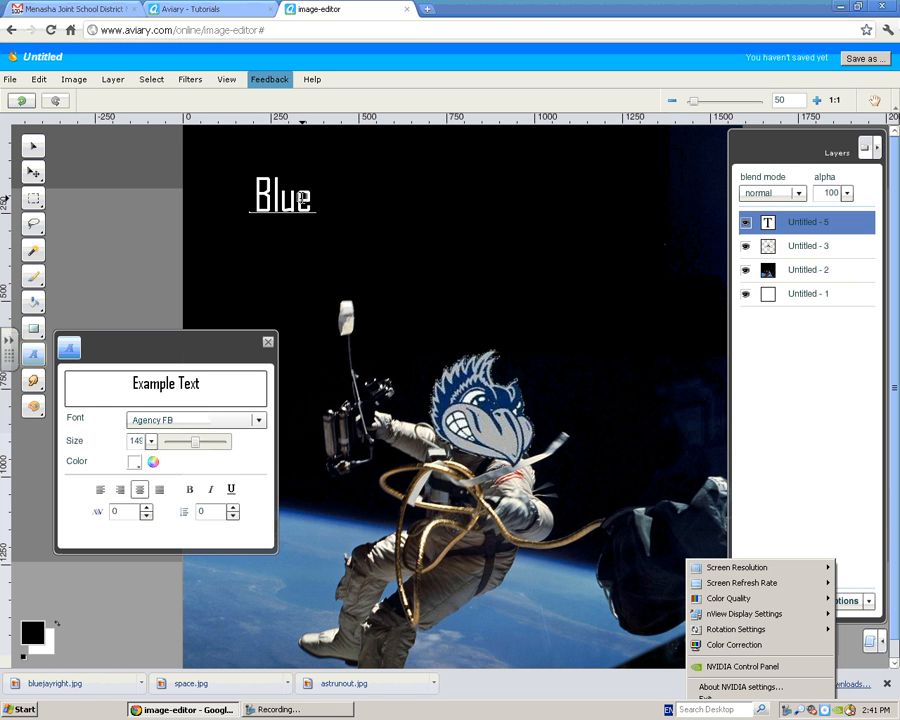
pyautogui.write('jays in Space')
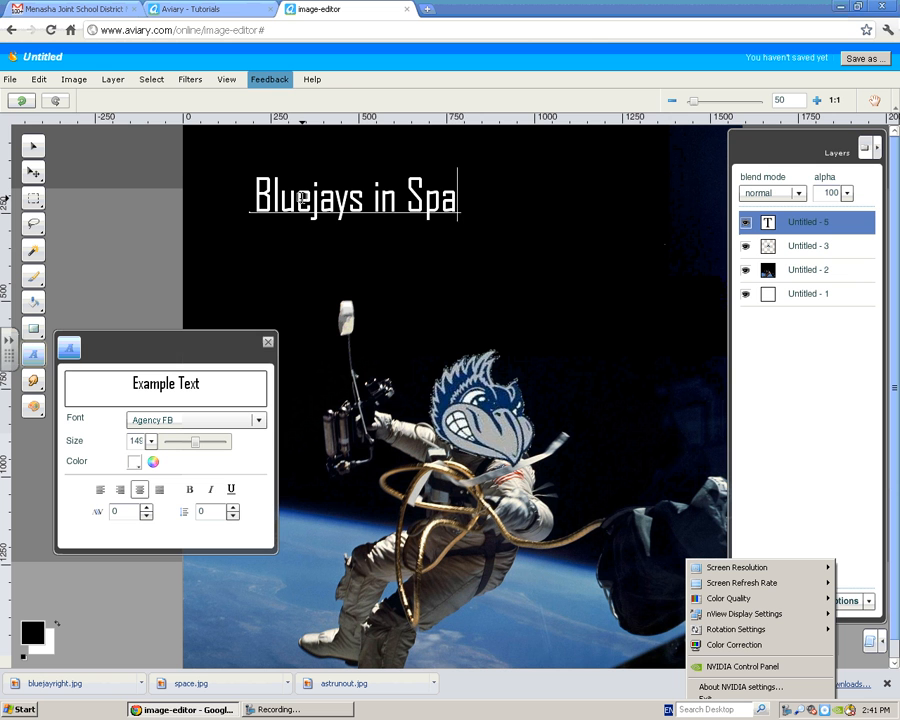
# Convert the "Bluejays in Space" text to a bitmap, enlarge it and place it in the sky above the blue jay head
pyautogui.click(33, 172)
pyautogui.click(301, 178)
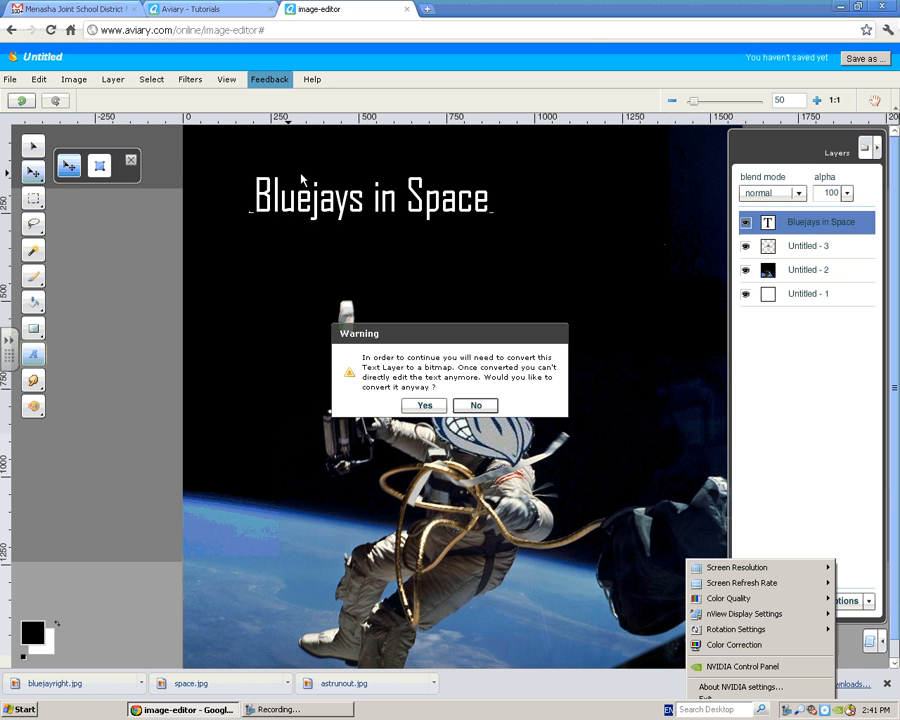
pyautogui.click(424, 405)
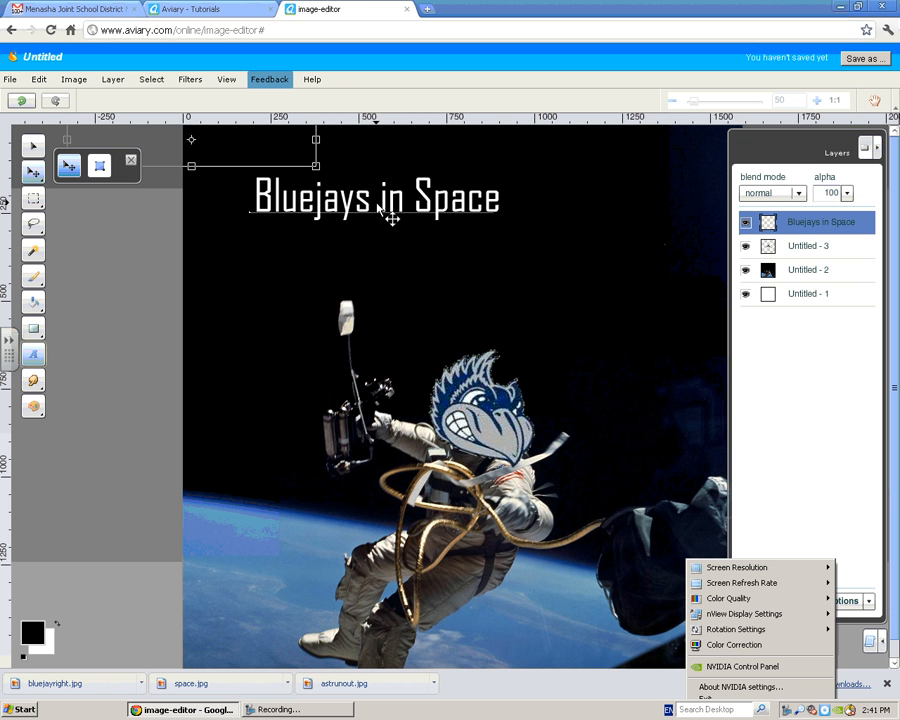
pyautogui.moveTo(392, 215); pyautogui.dragTo(460, 295)
pyautogui.moveTo(388, 248); pyautogui.dragTo(556, 400)
pyautogui.moveTo(630, 418); pyautogui.dragTo(556, 262)
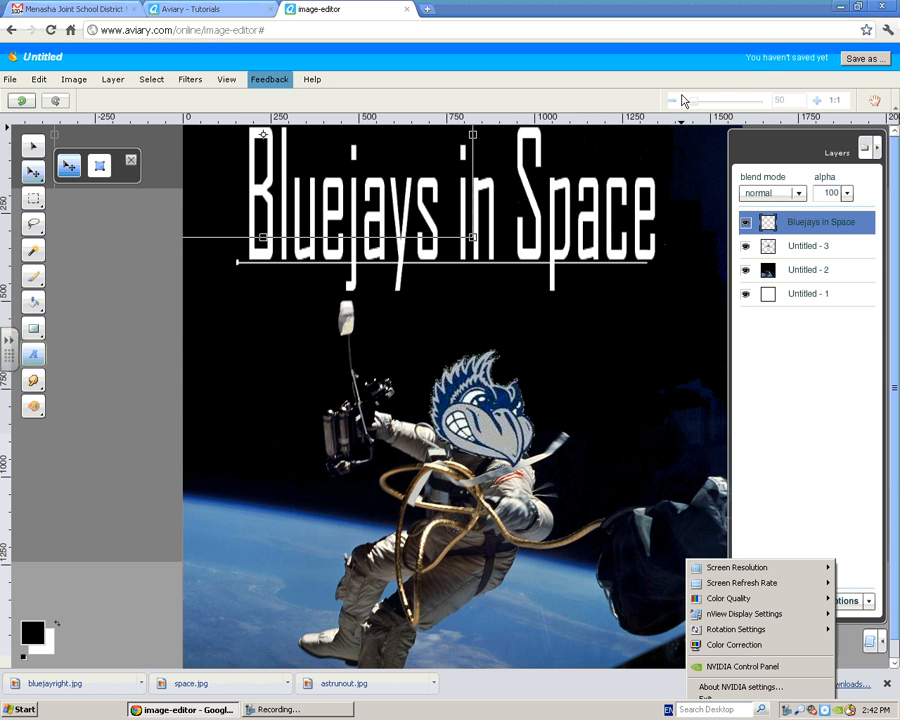
# Widen the "Bluejays in Space" title further and reposition it above the astronaut
pyautogui.click(874, 101)
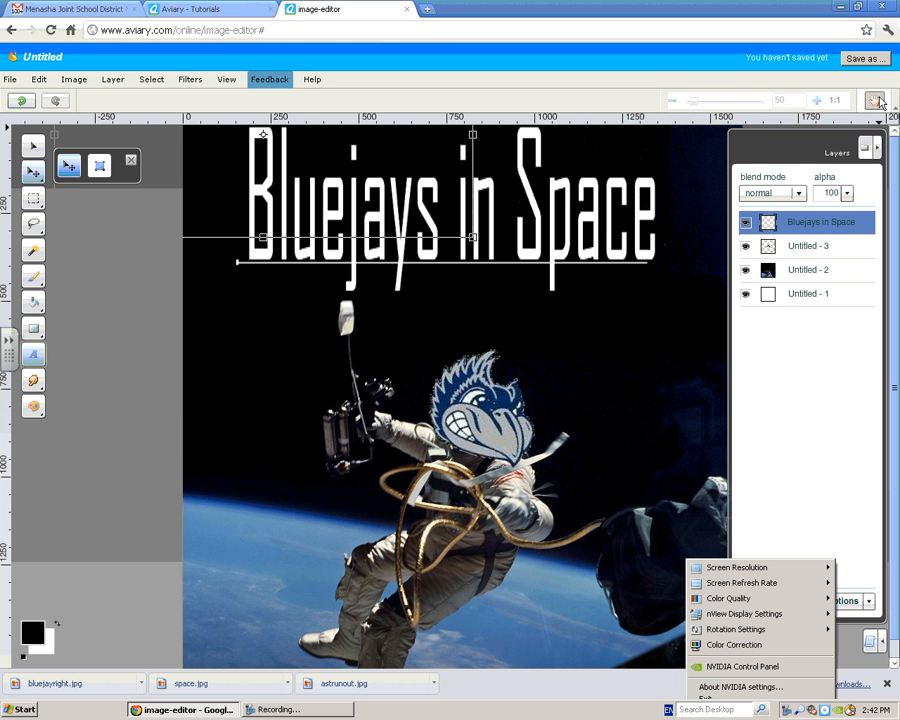
pyautogui.click(493, 318)
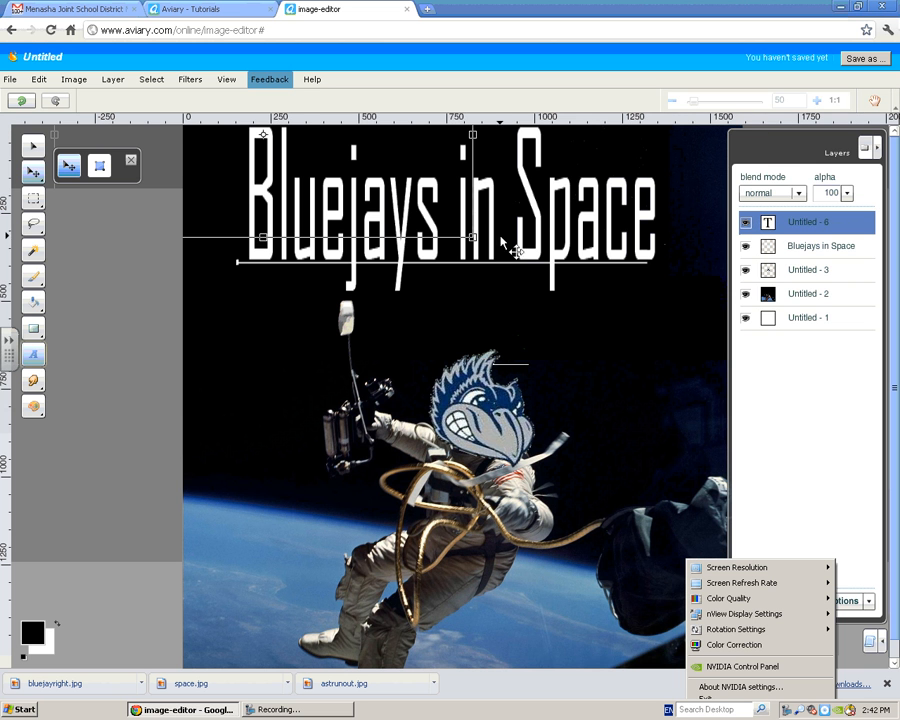
pyautogui.moveTo(508, 246); pyautogui.dragTo(540, 280)
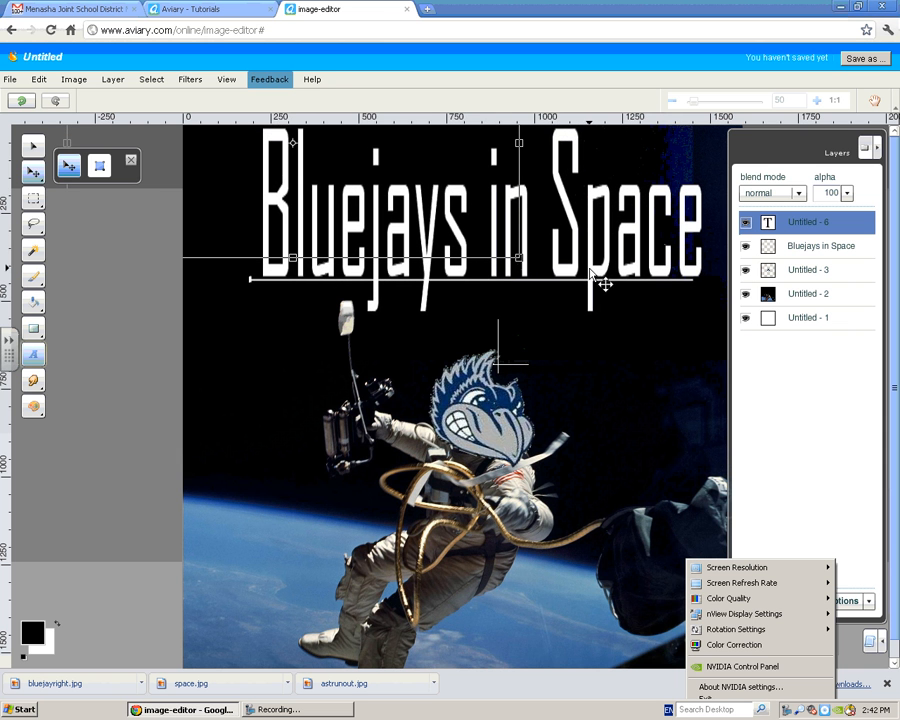
pyautogui.moveTo(606, 282); pyautogui.dragTo(606, 262)
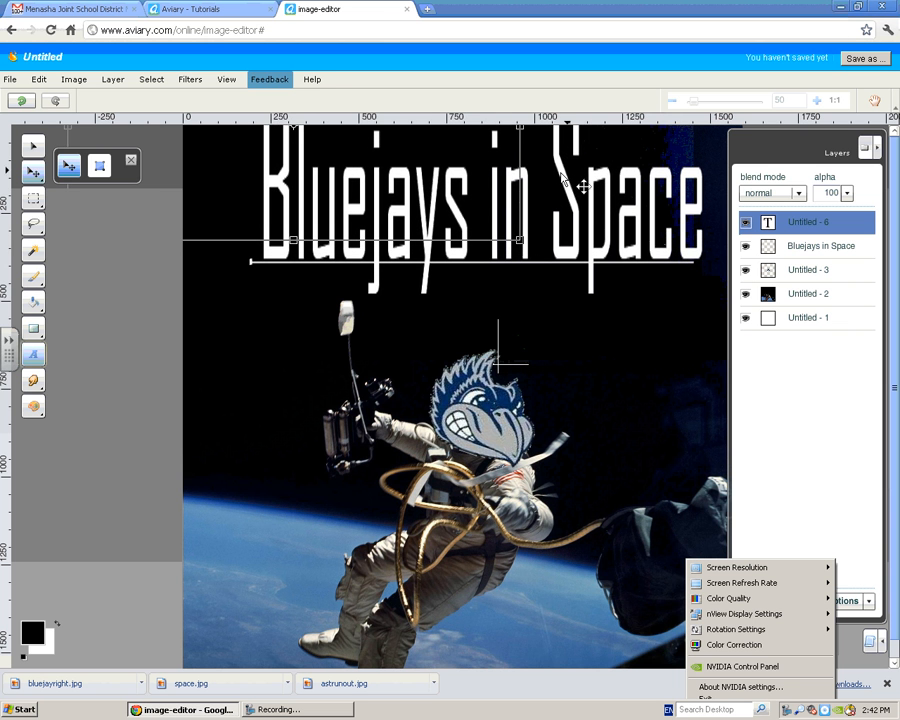
pyautogui.moveTo(548, 240); pyautogui.dragTo(567, 263)
# Finish editing the empty text layer and convert it to a bitmap with the Move tool
pyautogui.click(32, 147)
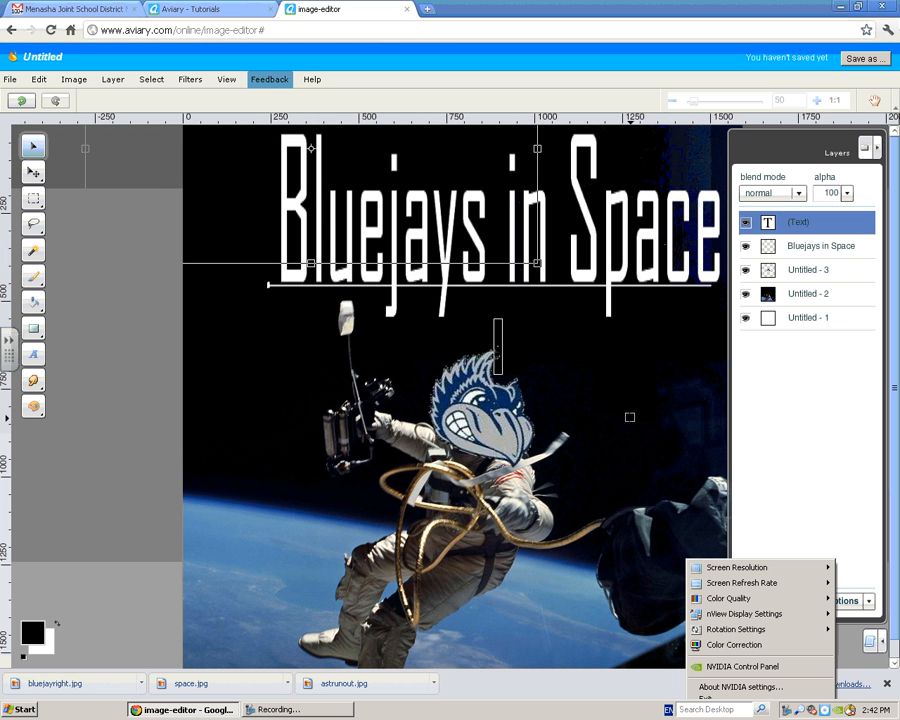
pyautogui.click(33, 172)
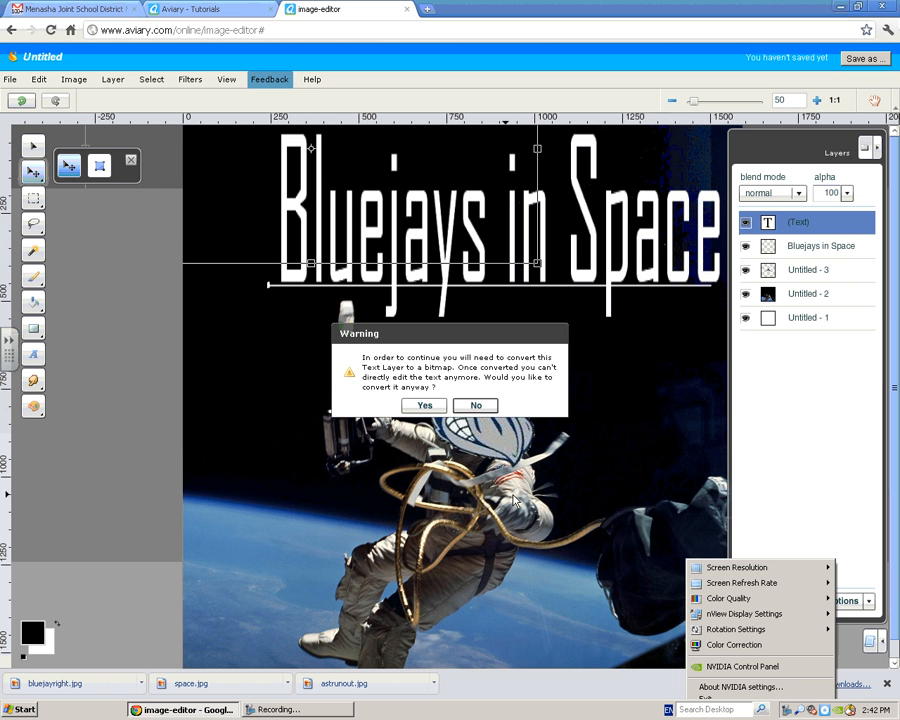
pyautogui.click(430, 406)
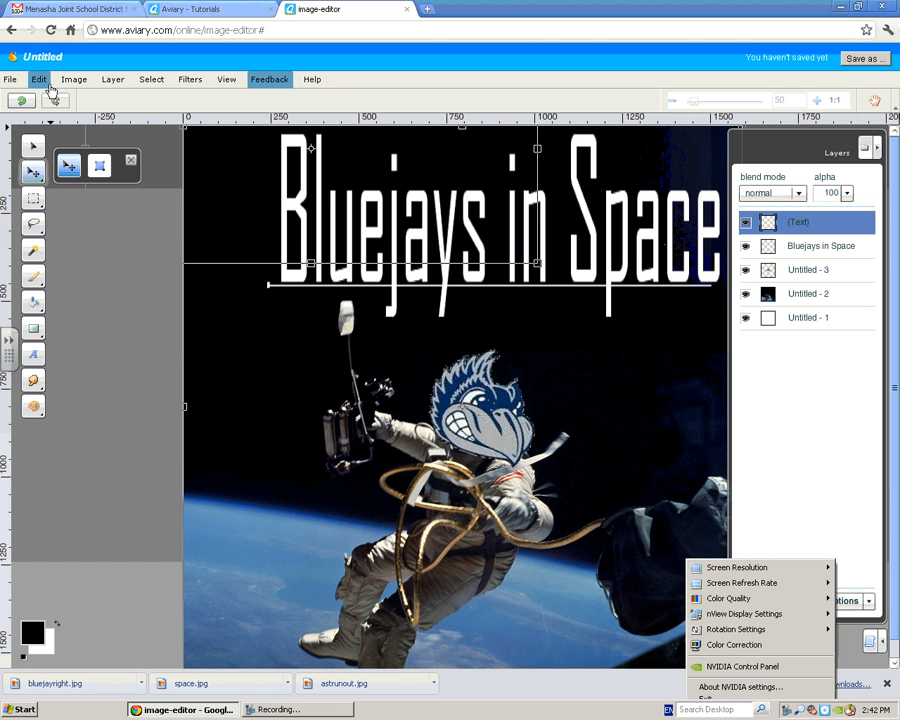
# Open the form for saving the image to Aviary as a new creation
pyautogui.click(8, 80)
pyautogui.moveTo(38, 79)
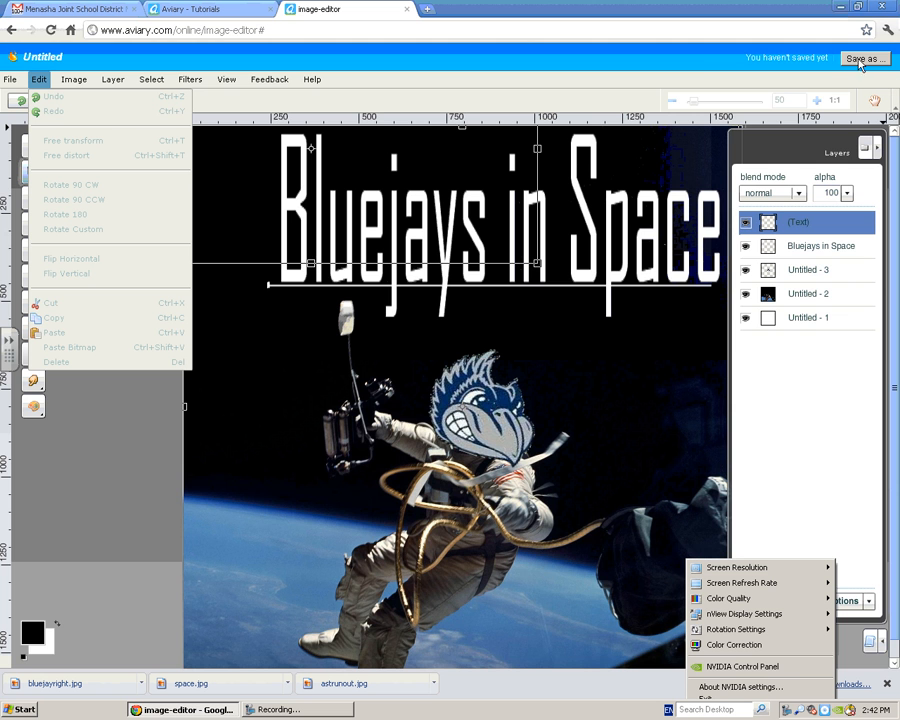
pyautogui.click(863, 58)
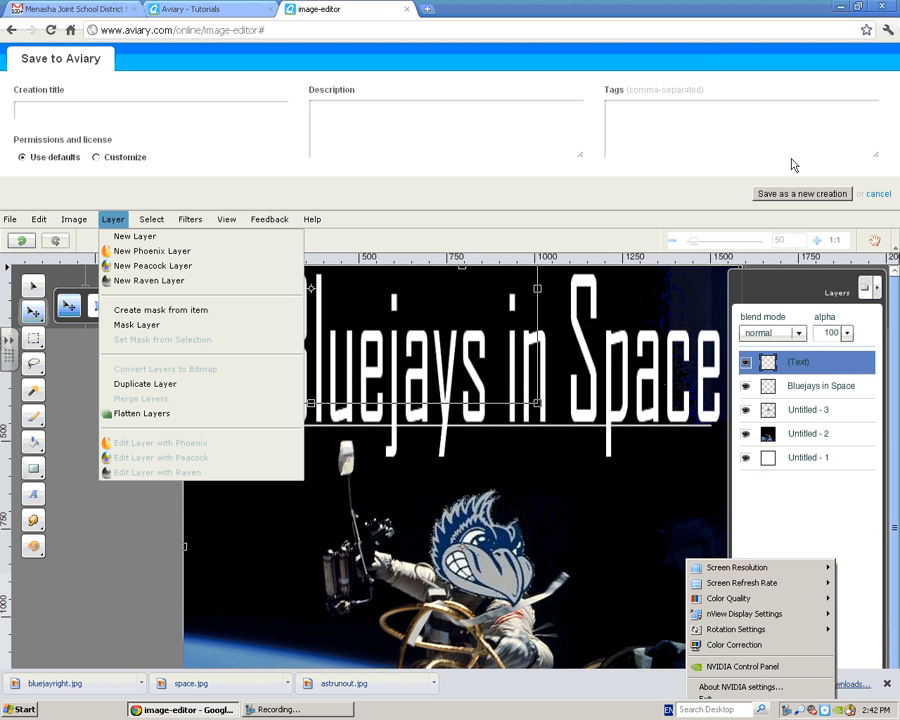
pyautogui.click(213, 15)
pyautogui.click(322, 15)
pyautogui.click(288, 30)
pyautogui.moveTo(288, 30); pyautogui.dragTo(181, 30)
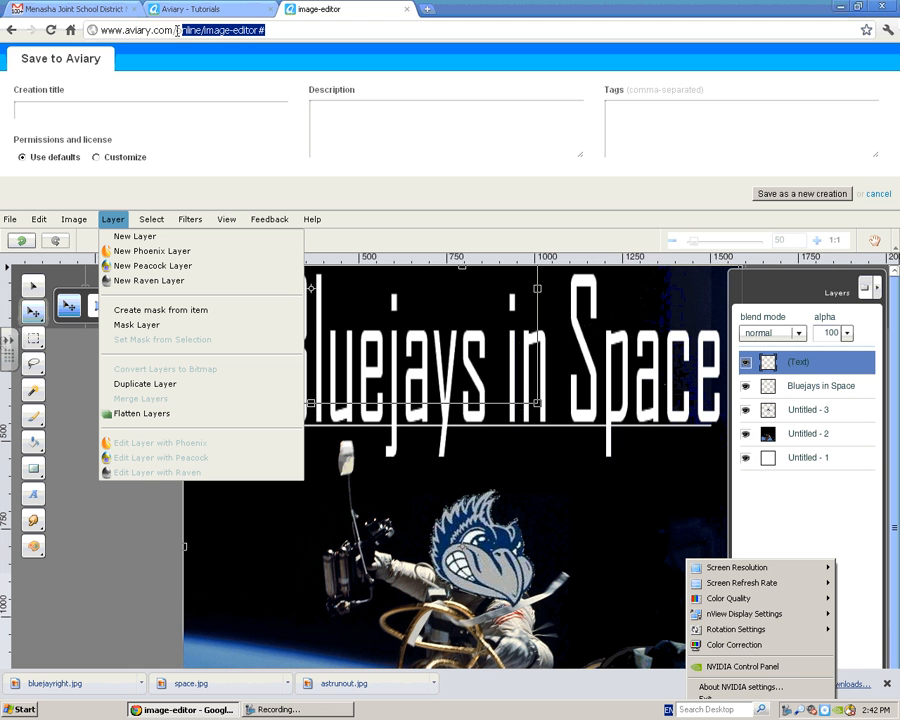
pyautogui.press('BackSpace')
pyautogui.press('Return')
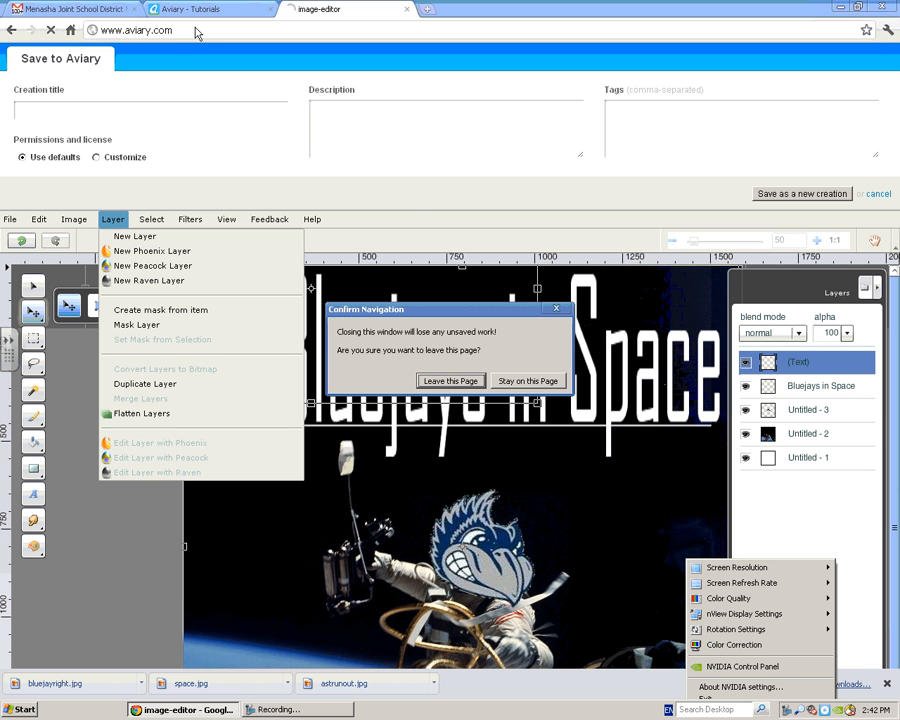
pyautogui.click(449, 381)
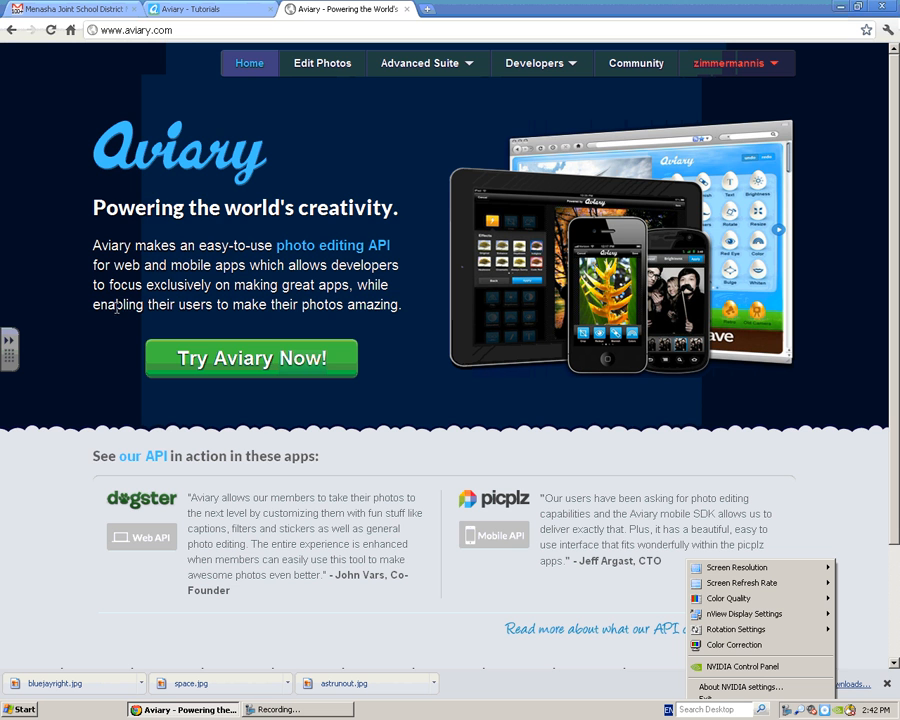
pyautogui.click(472, 63)
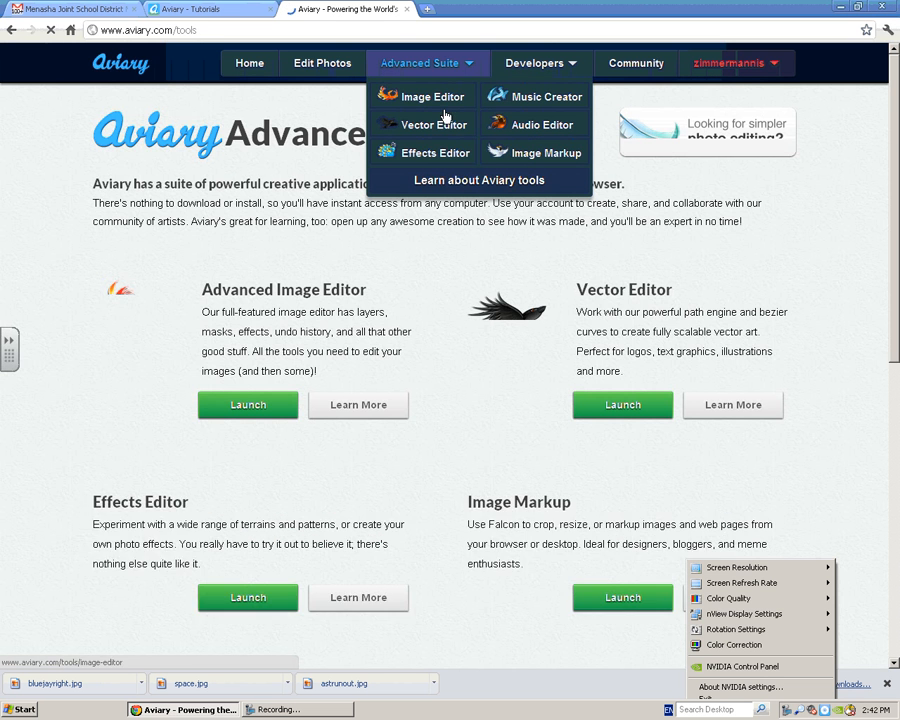
# Launch the Vector Editor and create a new file 625 wide by 625 high
pyautogui.click(433, 127)
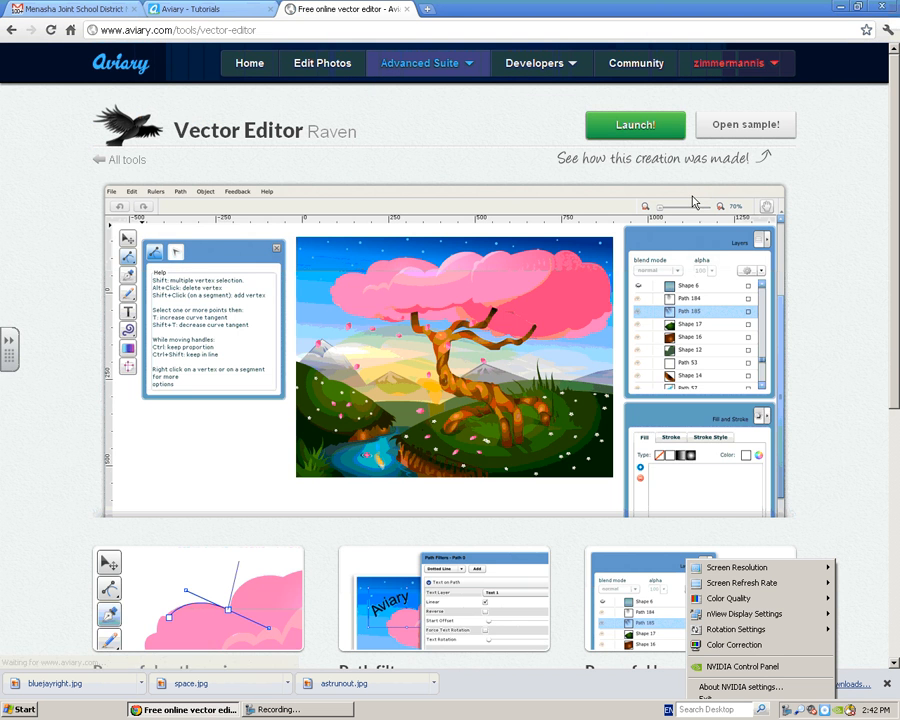
pyautogui.click(628, 140)
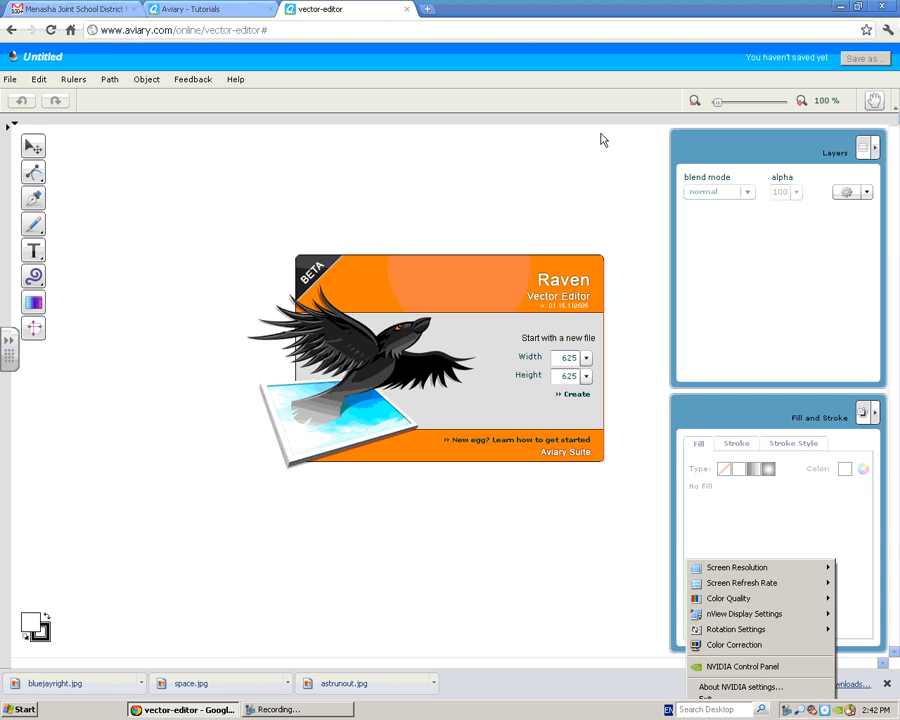
pyautogui.click(586, 360)
pyautogui.click(575, 393)
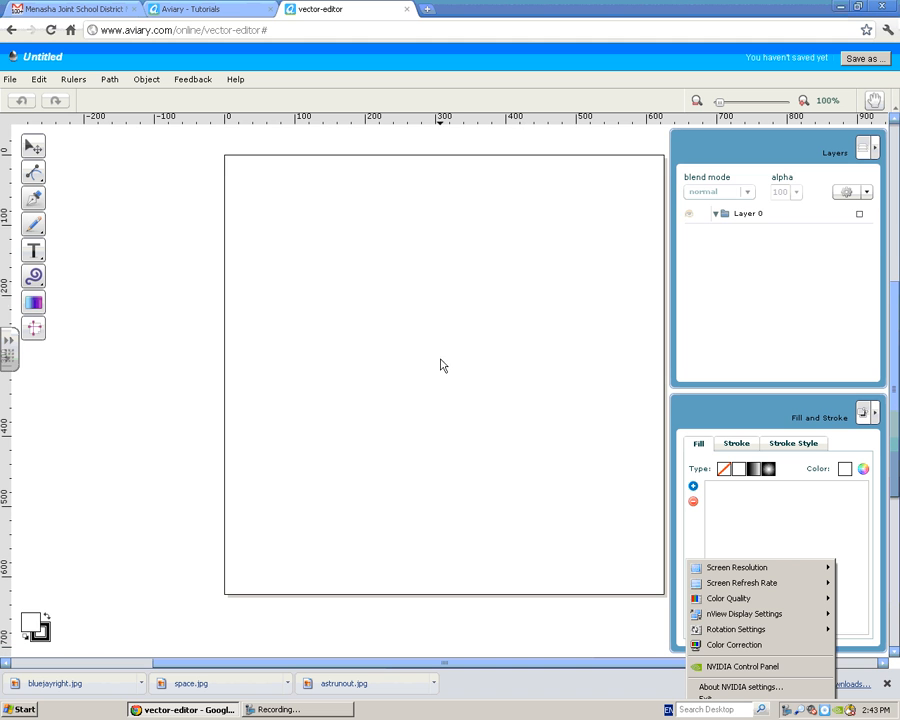
# Draw a closed cactus outline with a trunk and two curved arms in the middle of the canvas using the Pen tool
pyautogui.click(34, 200)
pyautogui.click(375, 411)
pyautogui.moveTo(325, 354); pyautogui.dragTo(384, 331)
pyautogui.moveTo(378, 281); pyautogui.dragTo(441, 301)
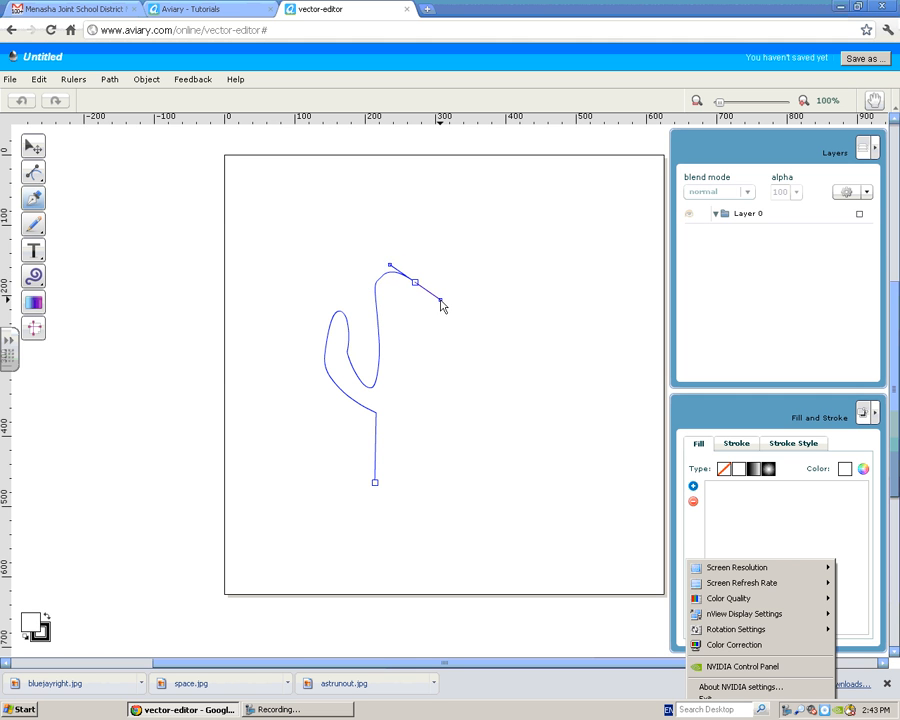
pyautogui.click(413, 396)
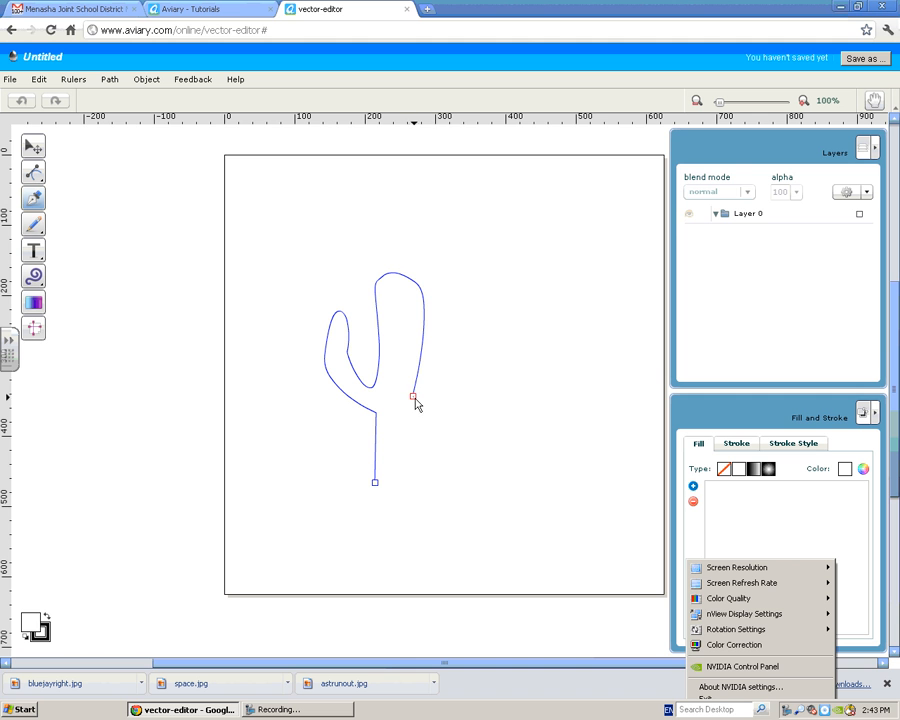
pyautogui.moveTo(452, 375); pyautogui.dragTo(413, 421)
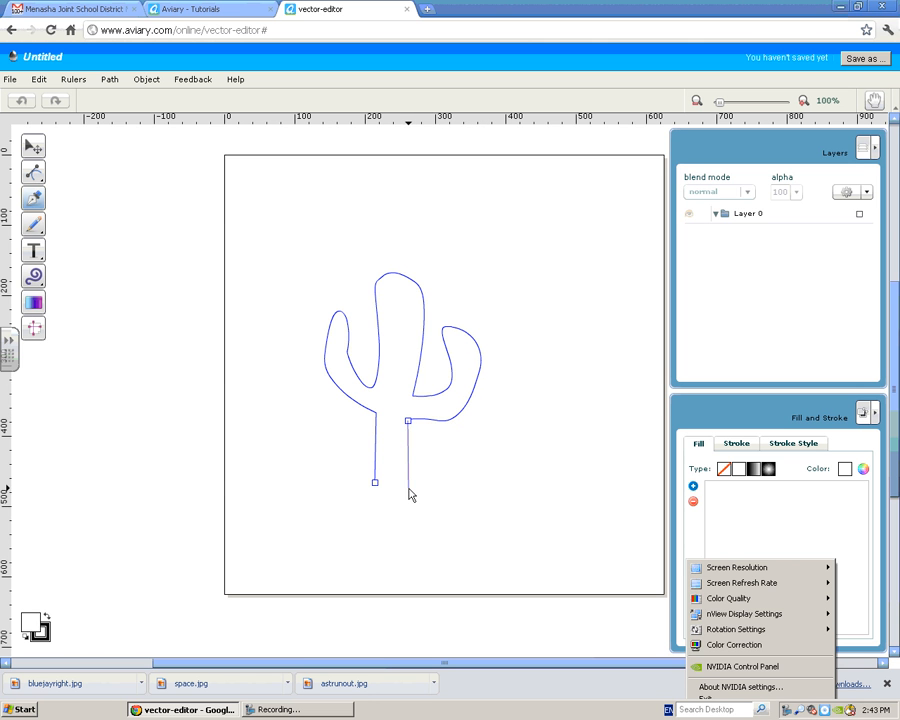
pyautogui.click(408, 487)
pyautogui.click(375, 485)
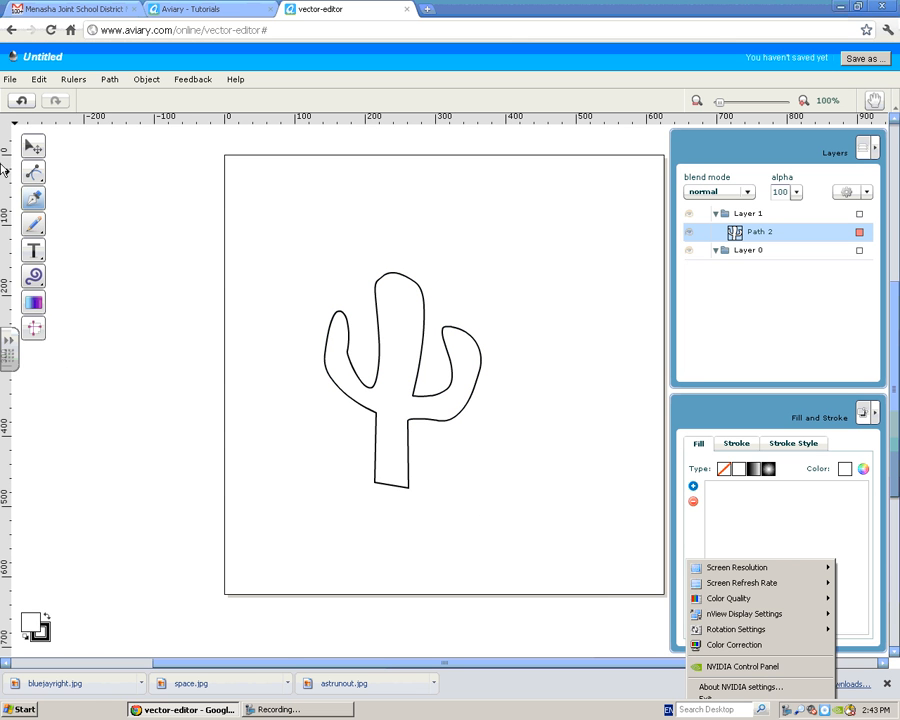
# Stretch the cactus up to the canvas's top edge and well past its left edge, with its base just above the canvas bottom
pyautogui.click(32, 150)
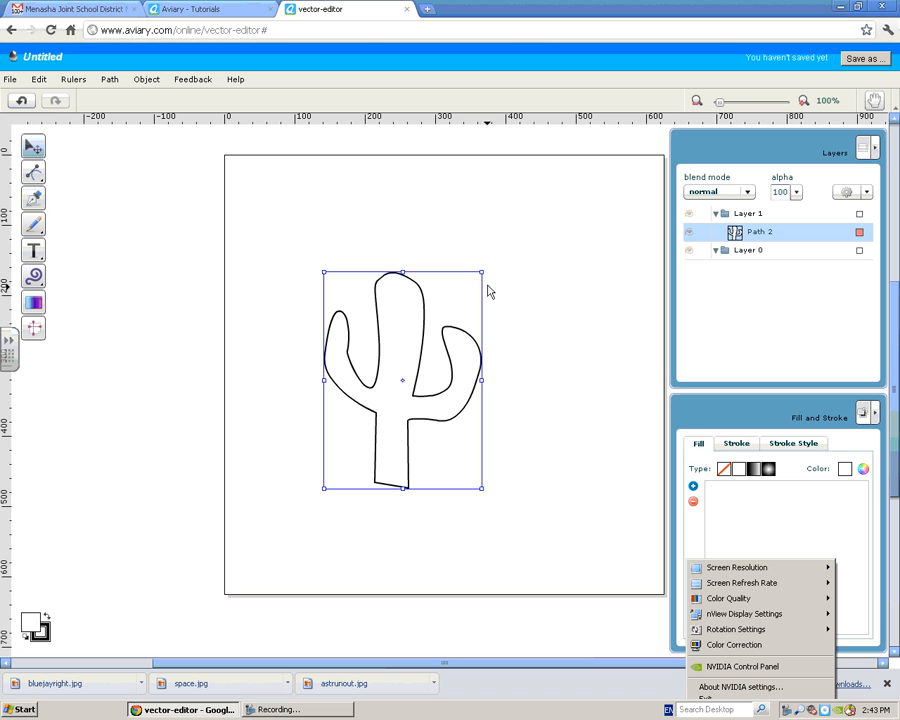
pyautogui.moveTo(483, 276); pyautogui.dragTo(632, 160)
pyautogui.moveTo(326, 490); pyautogui.dragTo(202, 596)
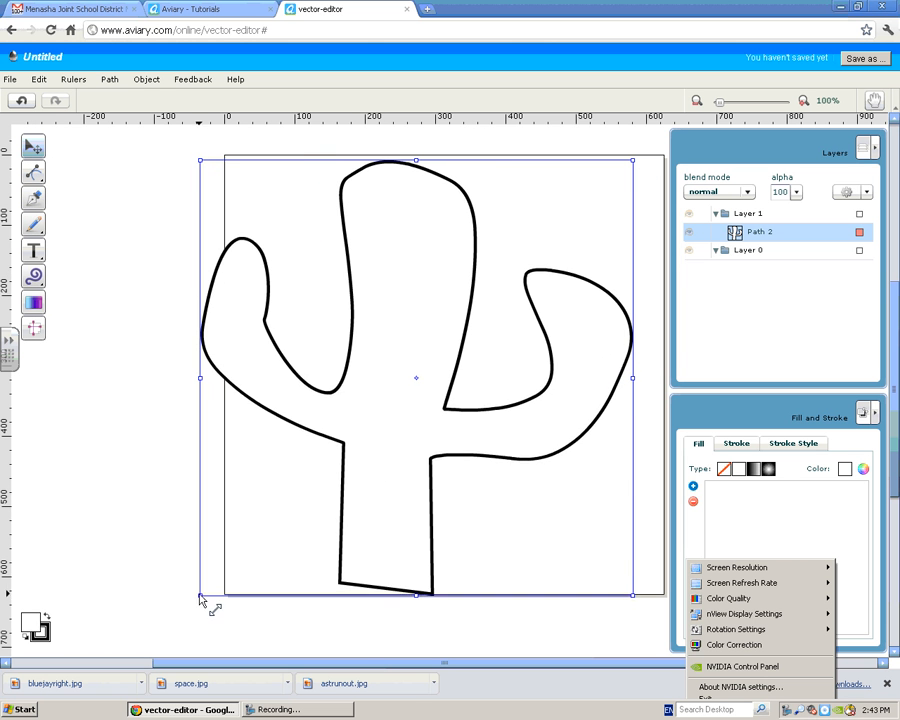
pyautogui.moveTo(202, 388); pyautogui.dragTo(60, 444)
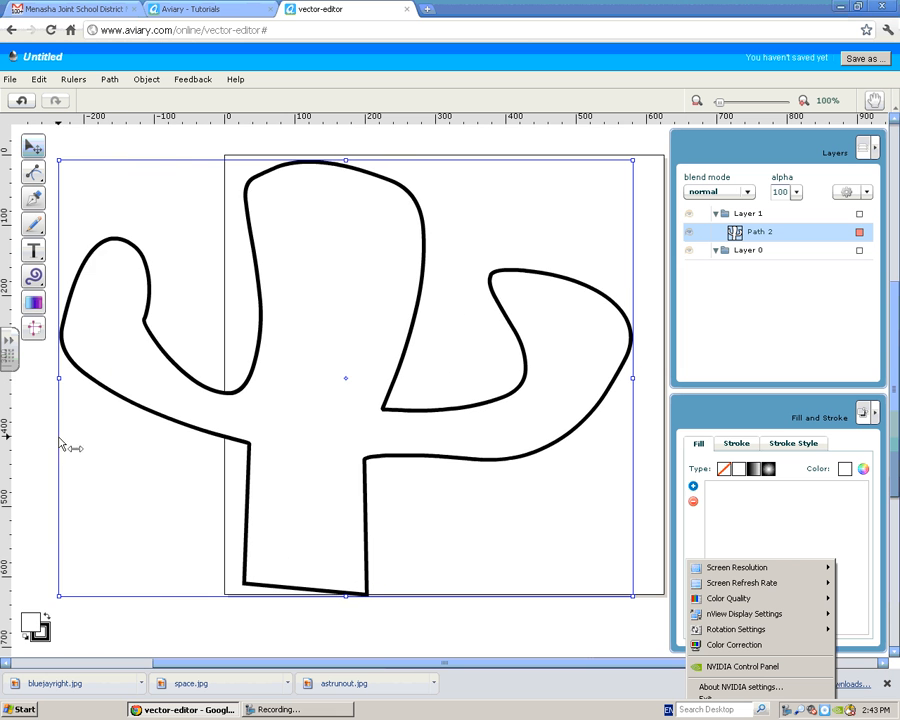
pyautogui.moveTo(346, 603); pyautogui.dragTo(357, 530)
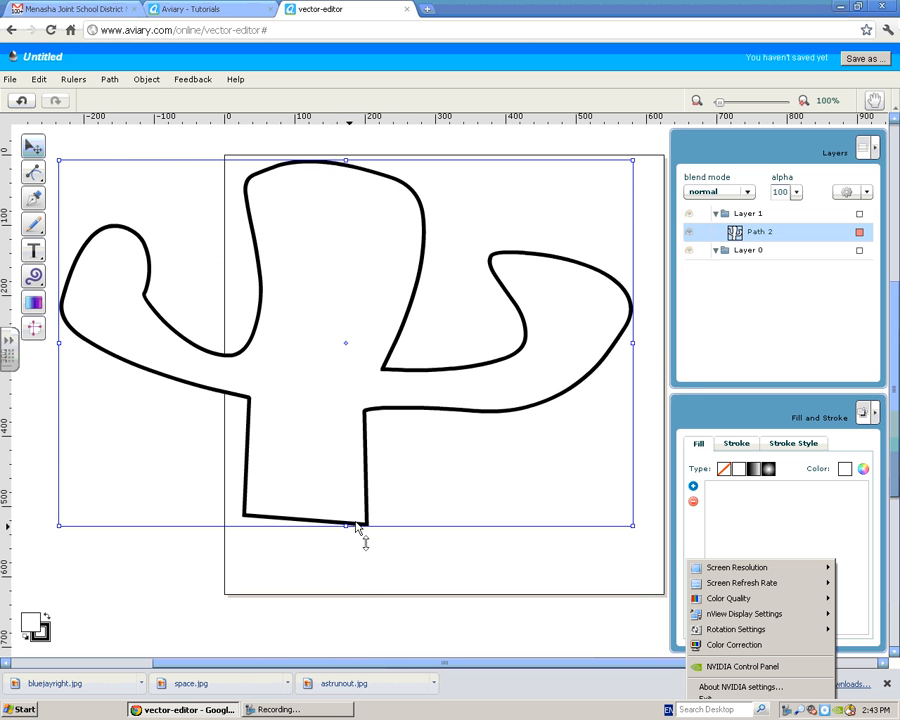
# Narrow and shorten the cactus to about 235 px wide by 405 px high, within the upper part of the canvas
pyautogui.moveTo(634, 346); pyautogui.dragTo(533, 346)
pyautogui.moveTo(57, 346); pyautogui.dragTo(372, 453)
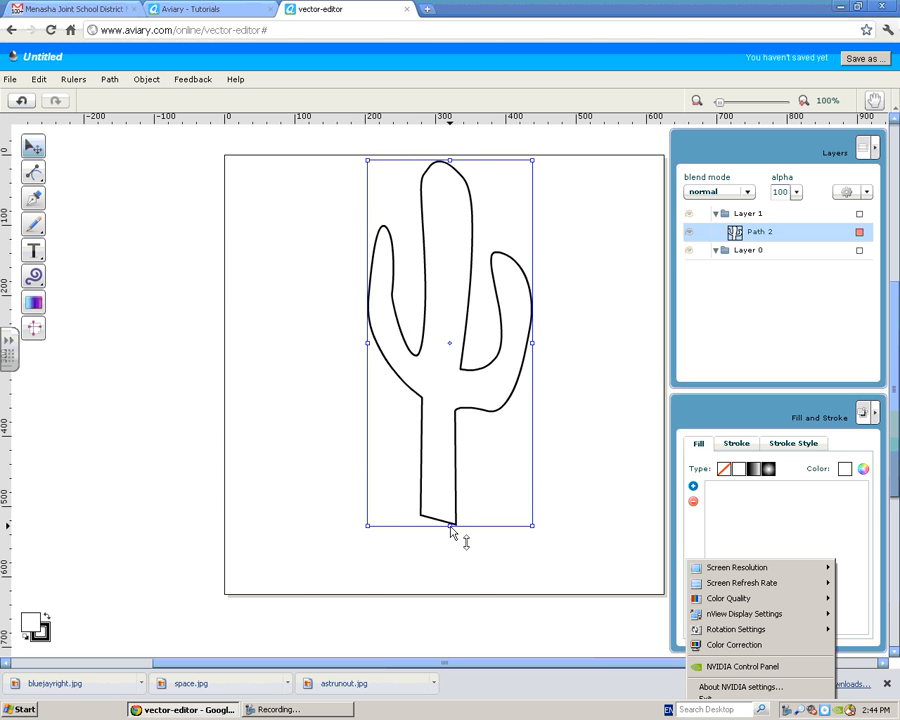
pyautogui.moveTo(450, 530); pyautogui.dragTo(452, 450)
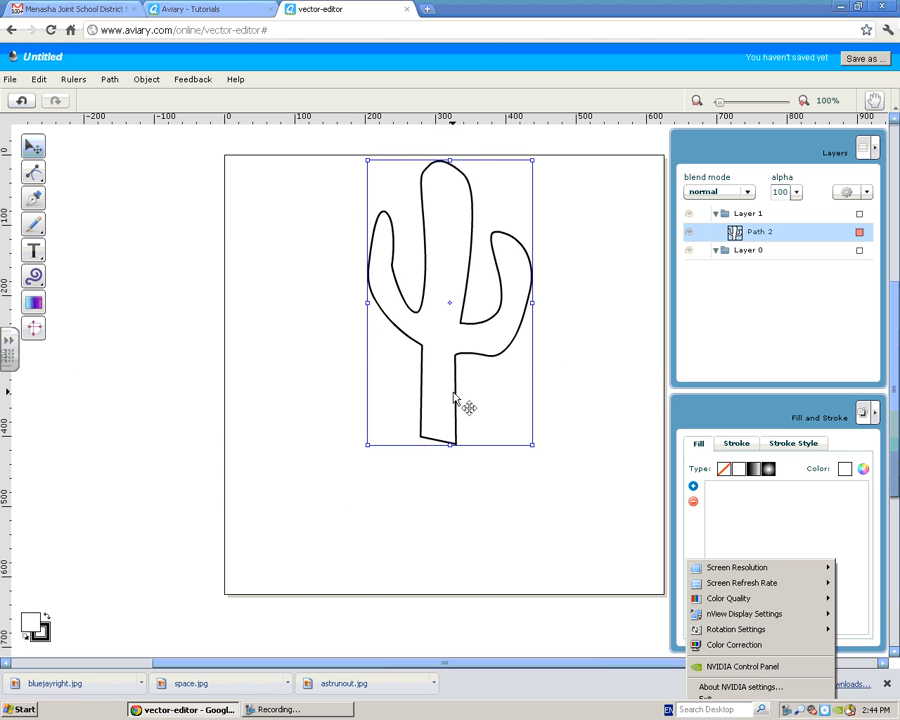
# Add the text "Cactus" in Arial size 44 below the cactus drawing
pyautogui.click(33, 250)
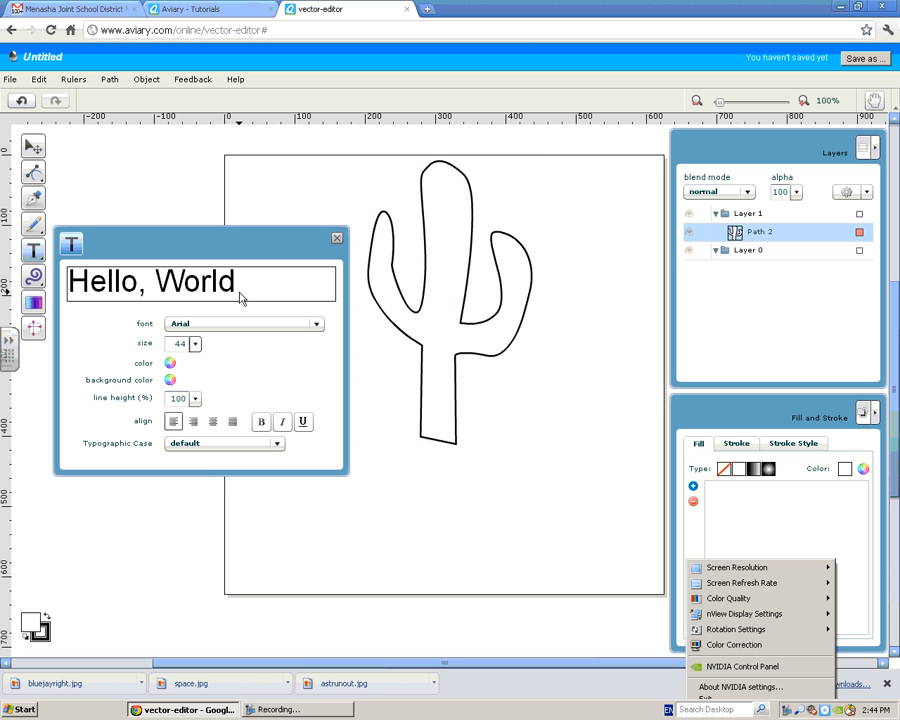
pyautogui.click(378, 527)
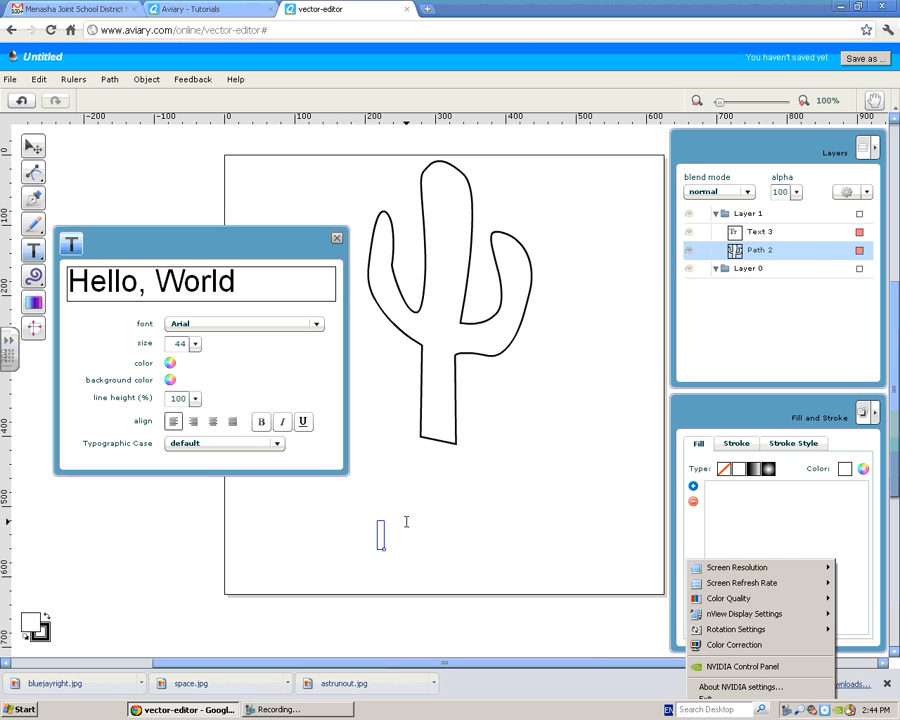
pyautogui.write('Cact')
pyautogui.click(275, 709)
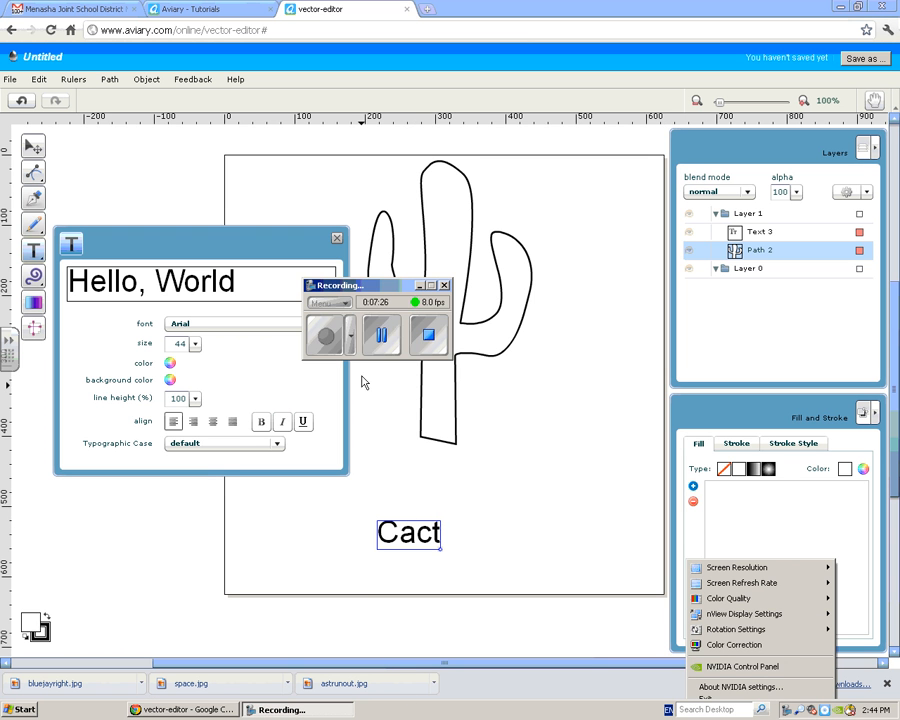
pyautogui.click(381, 335)
pyautogui.click(381, 335)
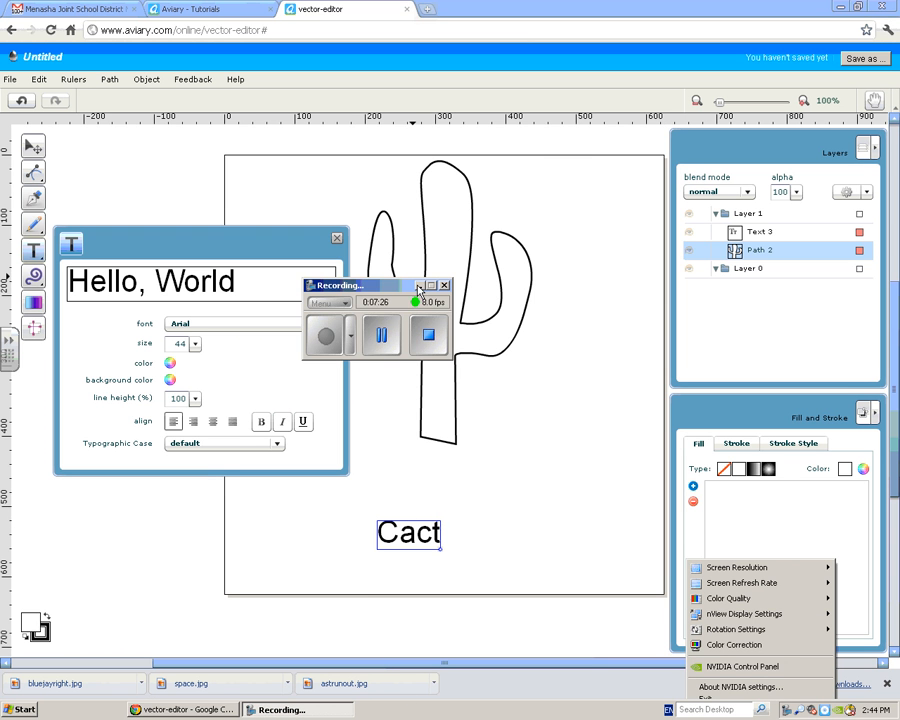
pyautogui.click(420, 286)
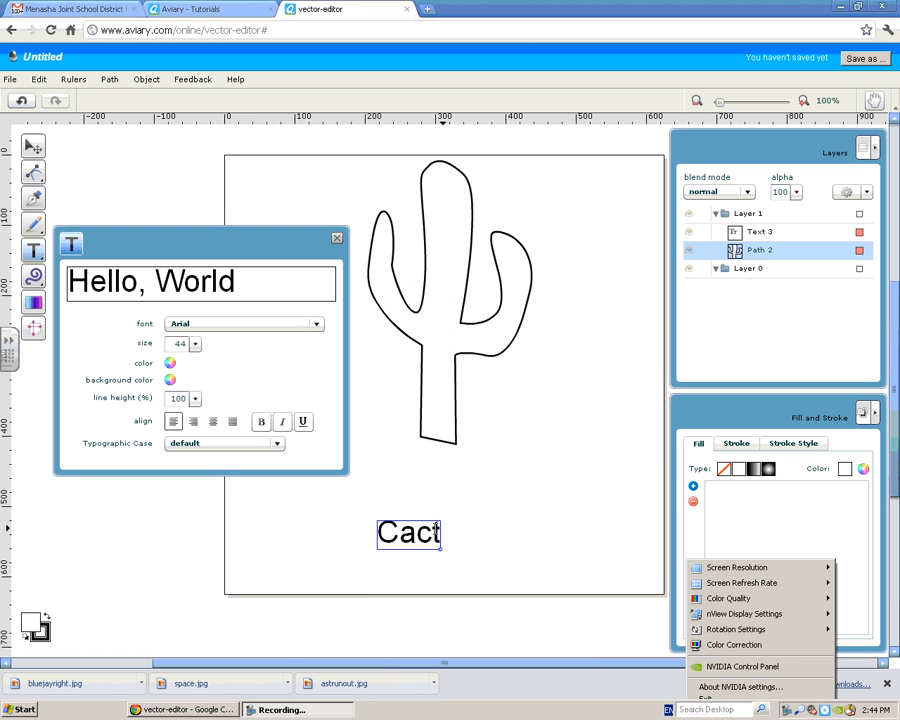
pyautogui.write('us')
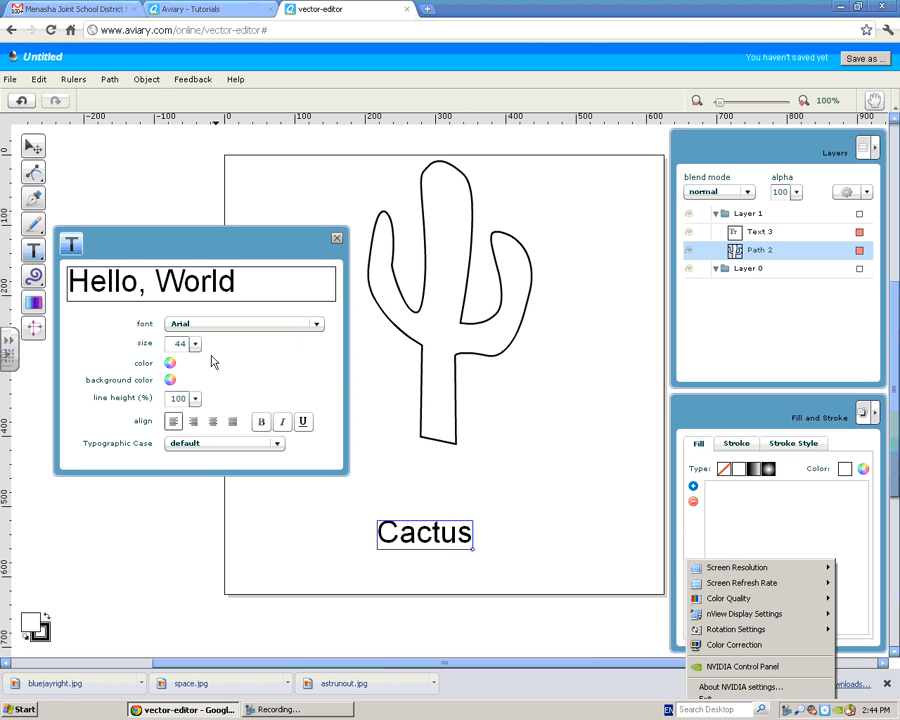
# Enlarge the "Cactus" text to about 575 px wide and center it over the lower part of the canvas, overlapping the trunk
pyautogui.click(33, 148)
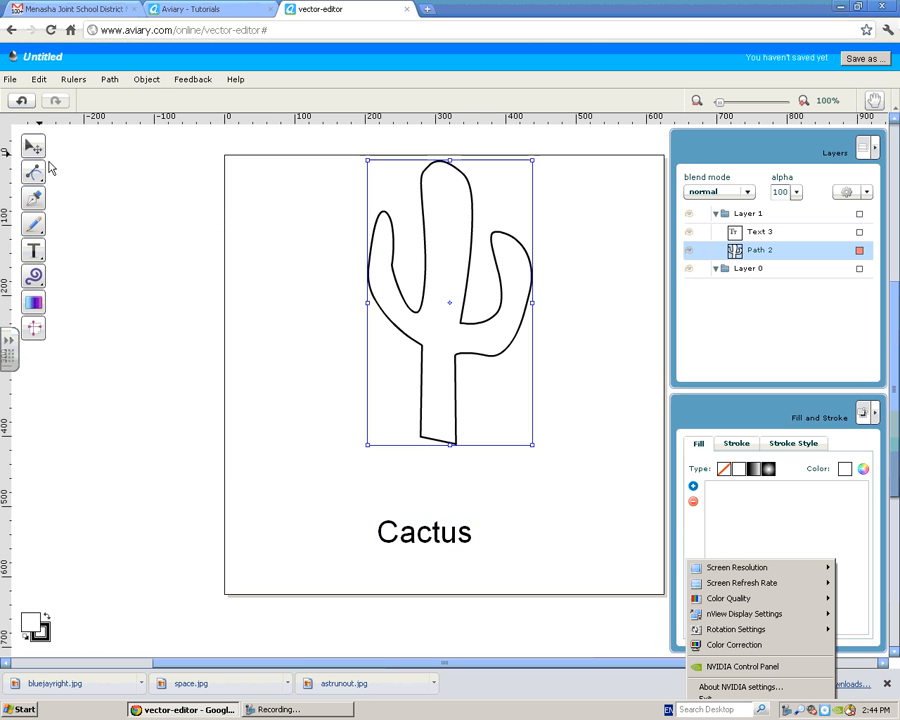
pyautogui.click(423, 537)
pyautogui.moveTo(423, 537); pyautogui.dragTo(613, 587)
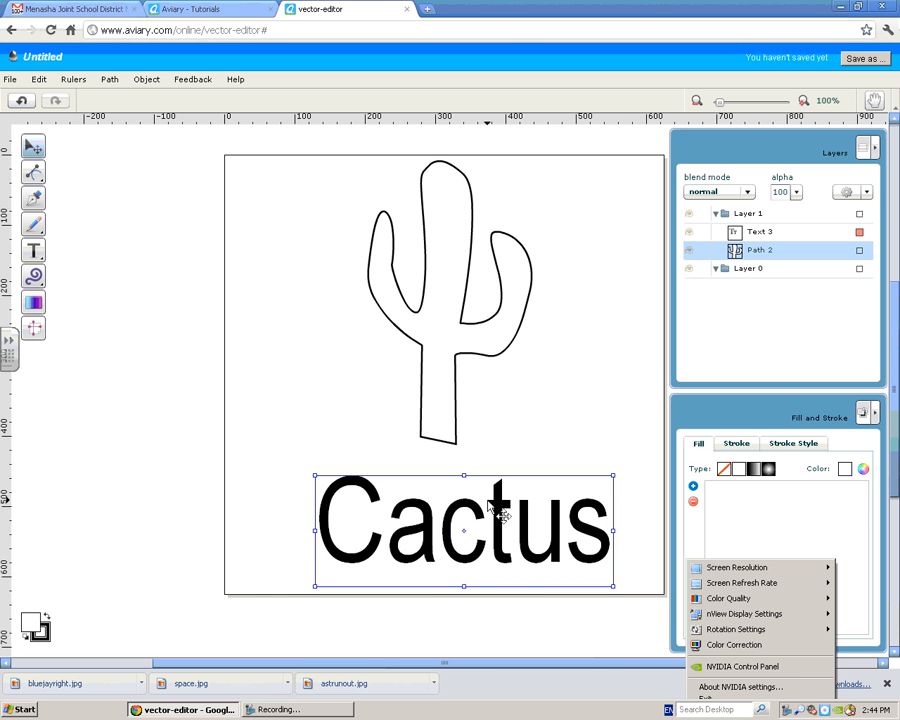
pyautogui.moveTo(464, 476); pyautogui.dragTo(464, 446)
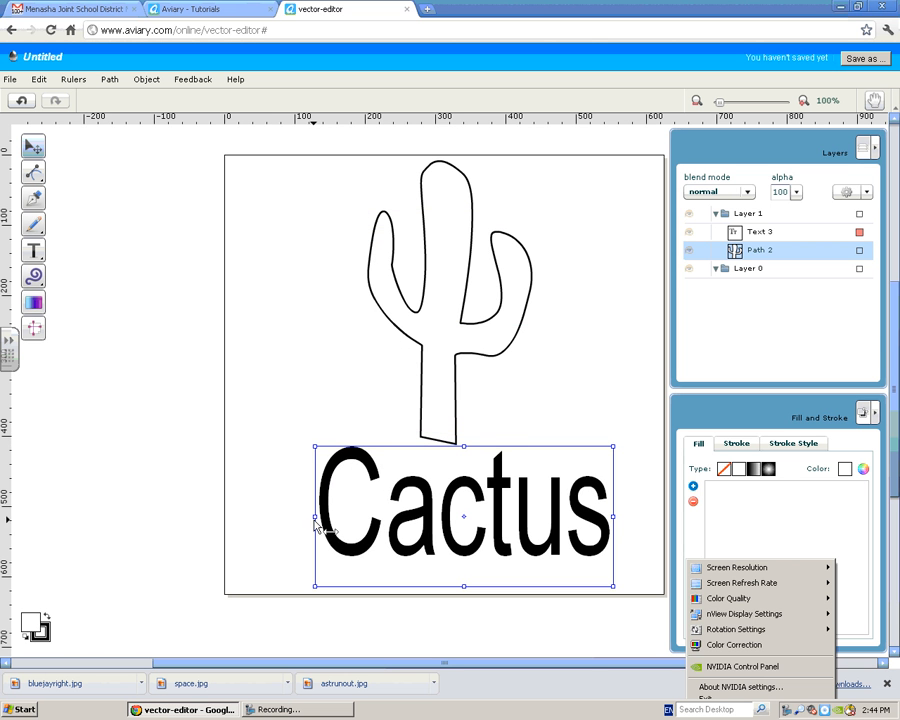
pyautogui.moveTo(316, 453); pyautogui.dragTo(208, 355)
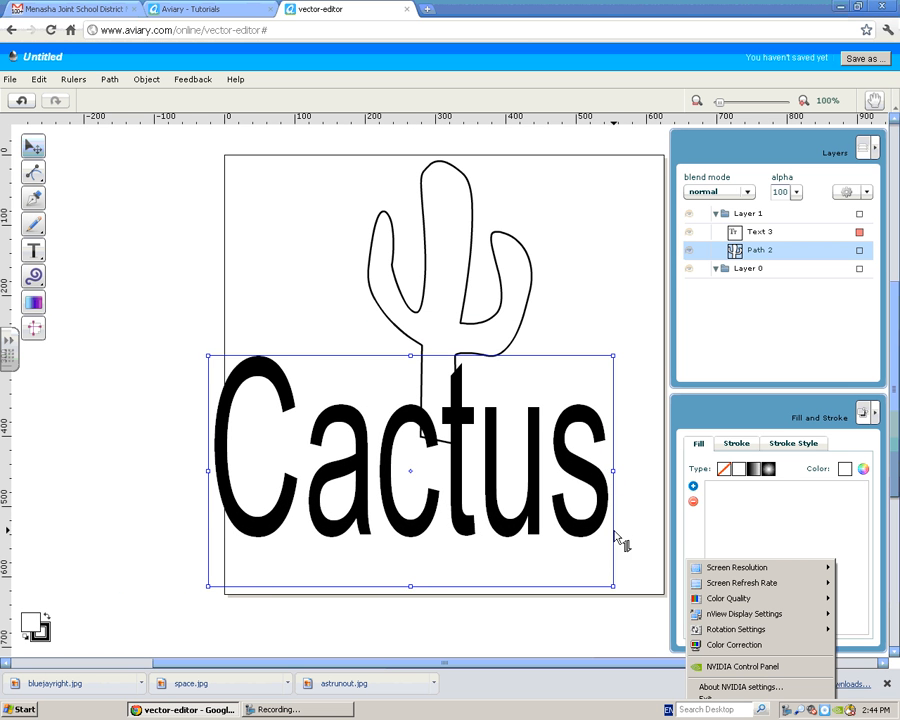
pyautogui.moveTo(585, 530); pyautogui.dragTo(609, 553)
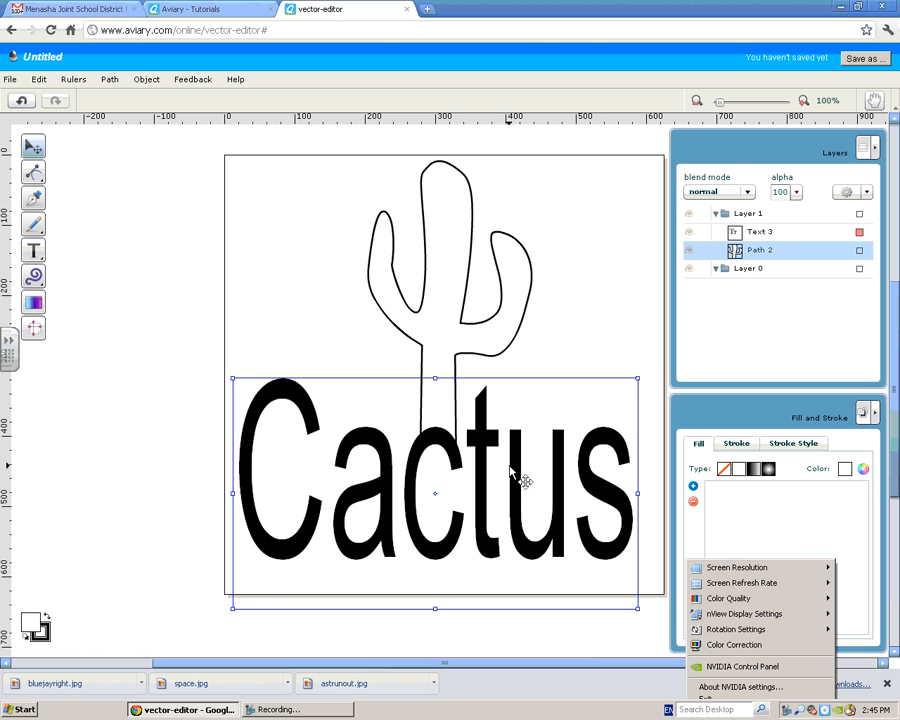
pyautogui.click(290, 710)
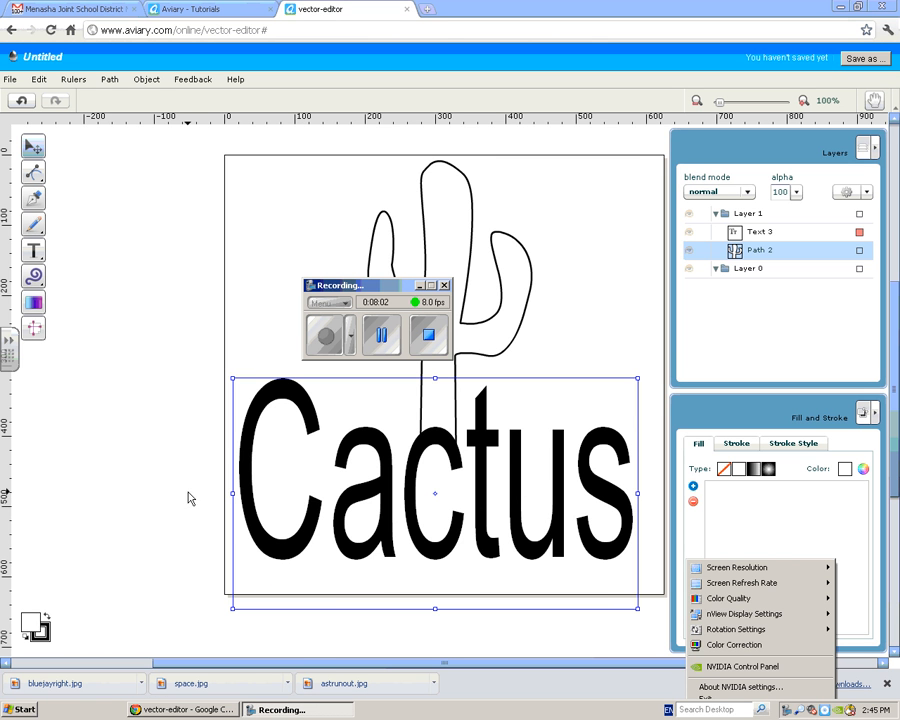